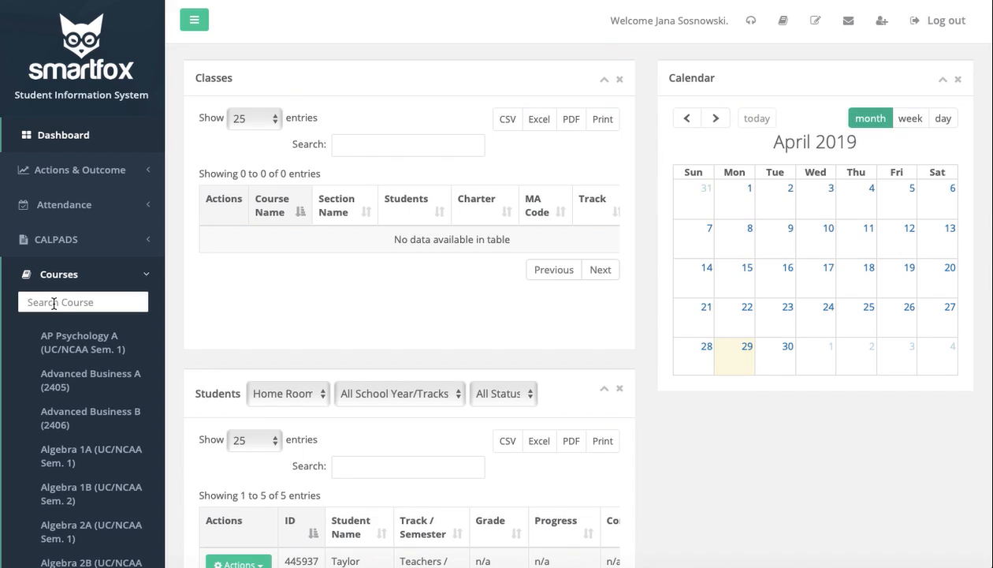
- Search the course list for "history" and open the U.S. History A (UC/NCAA Sem. 1) course
left_click(54, 303)
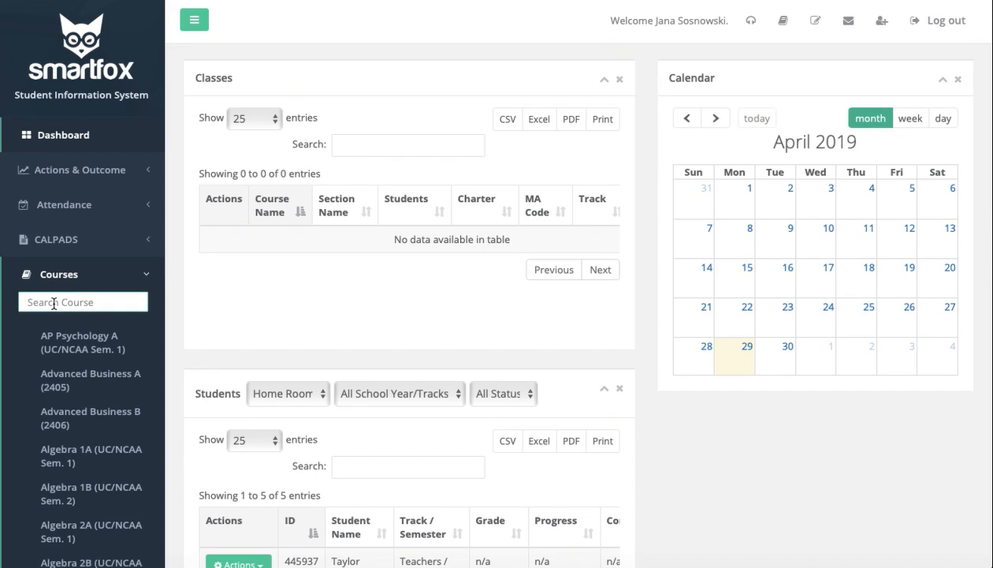
type("history")
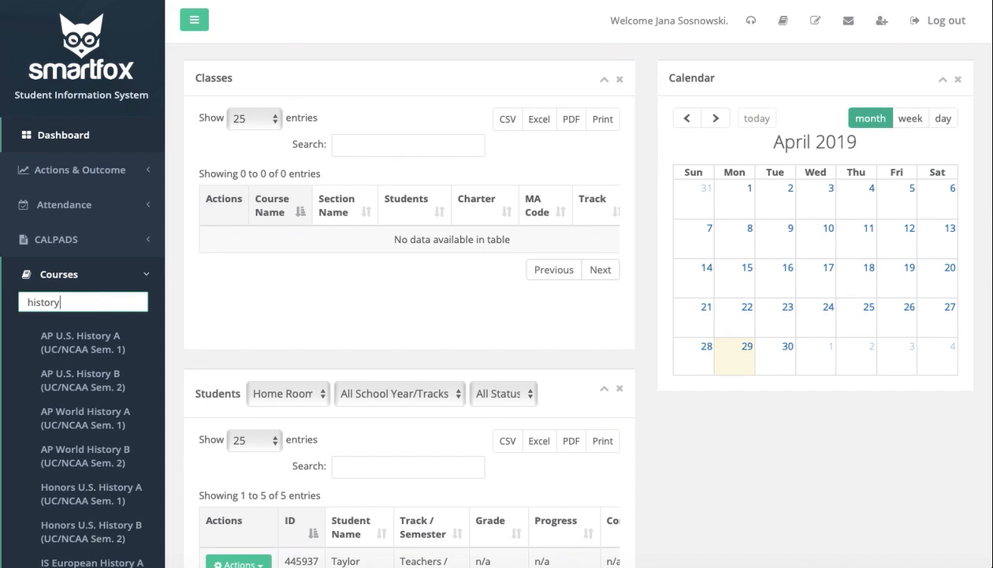
scroll(71, 458, "down", 2)
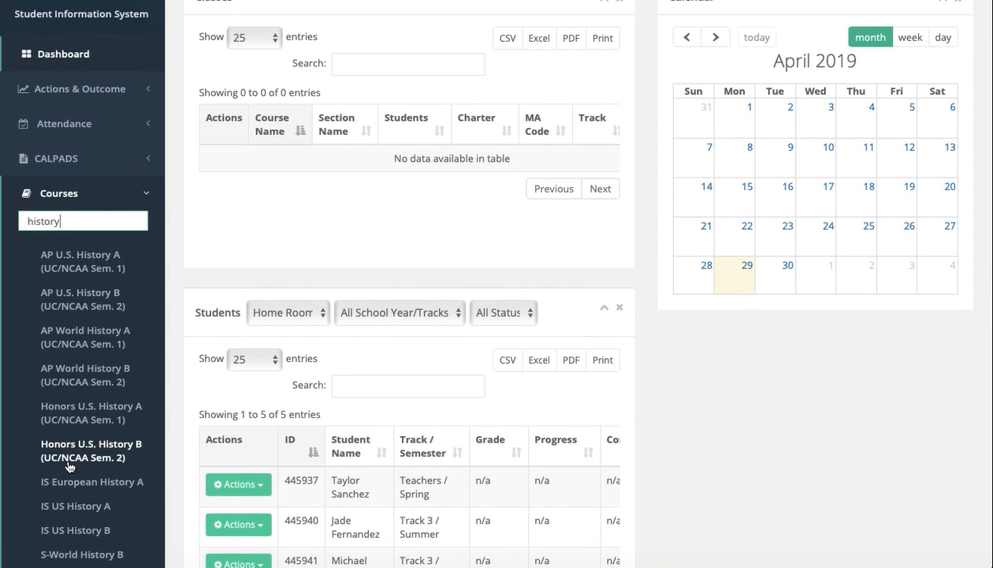
scroll(68, 467, "down", 3)
scroll(68, 467, "down", 2)
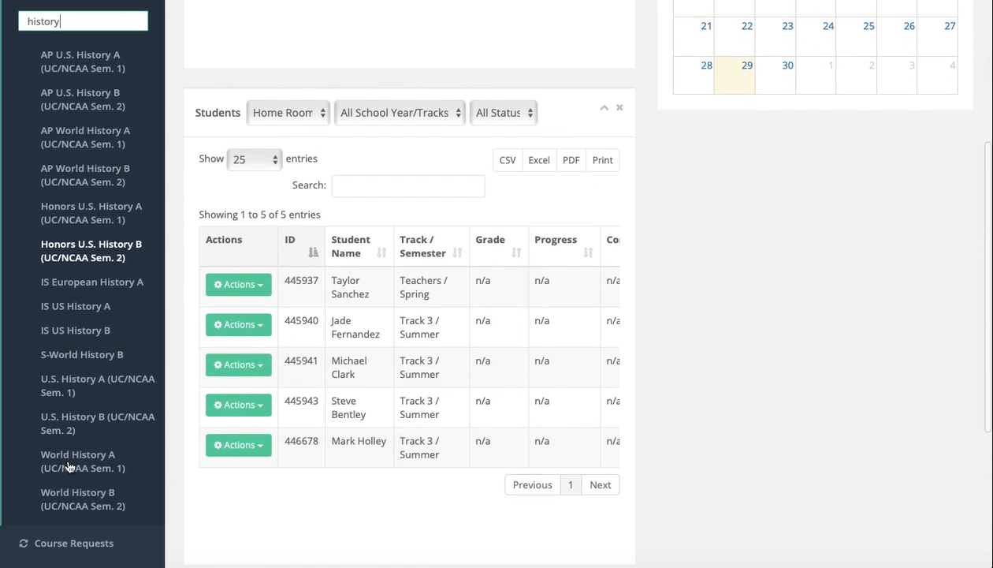
left_click(63, 388)
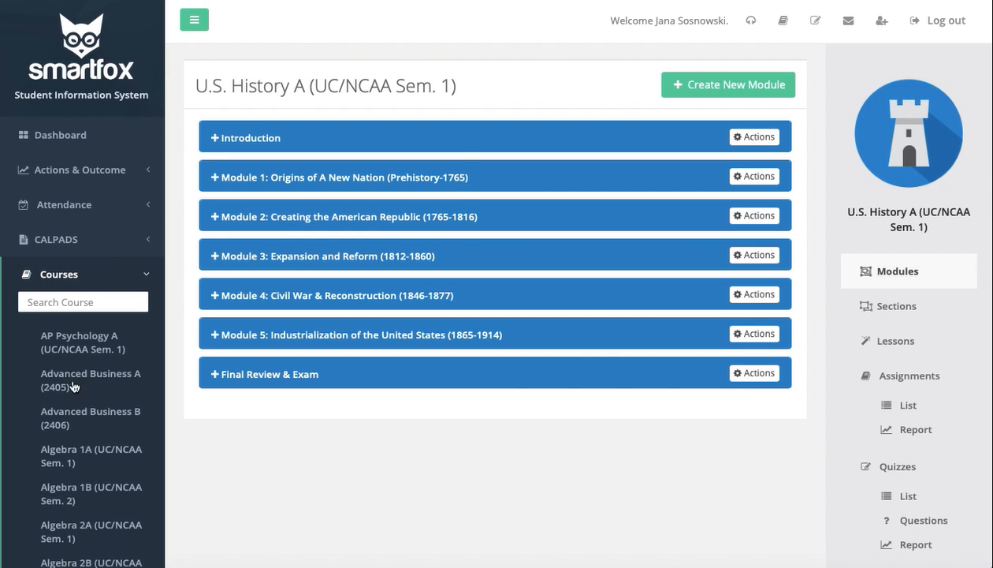
- Expand Module 1: Origins of A New Nation (Prehistory-1765) and review its video, description and list of lessons, quizzes and assignments
left_click(272, 183)
scroll(272, 183, "down", 2)
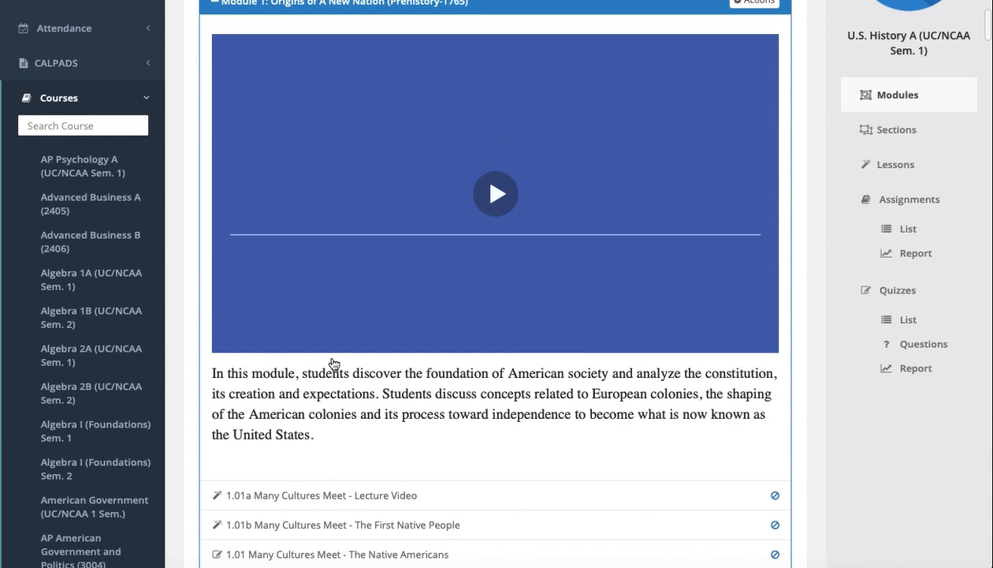
scroll(333, 302, "down", 3)
scroll(332, 363, "down", 3)
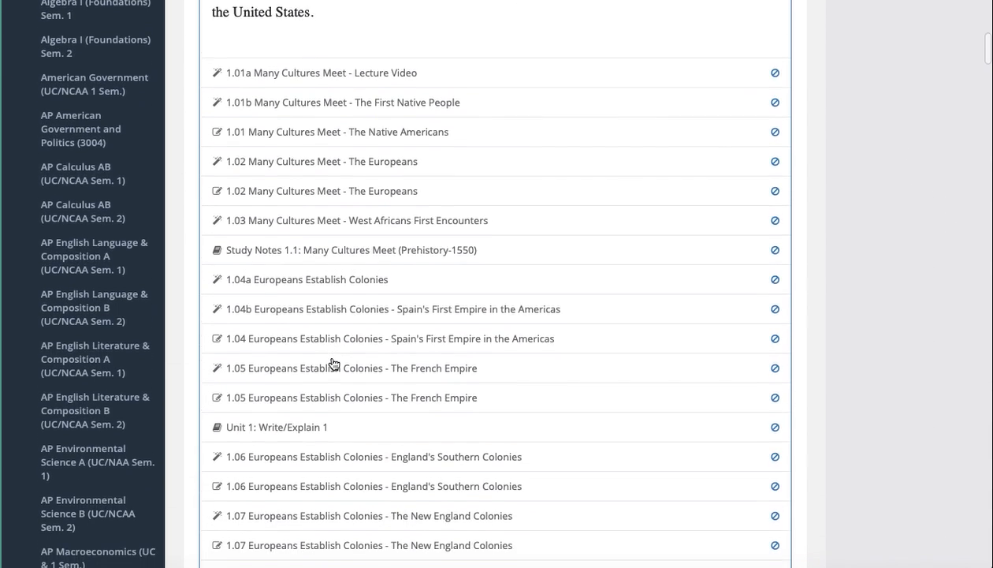
scroll(332, 363, "up", 4)
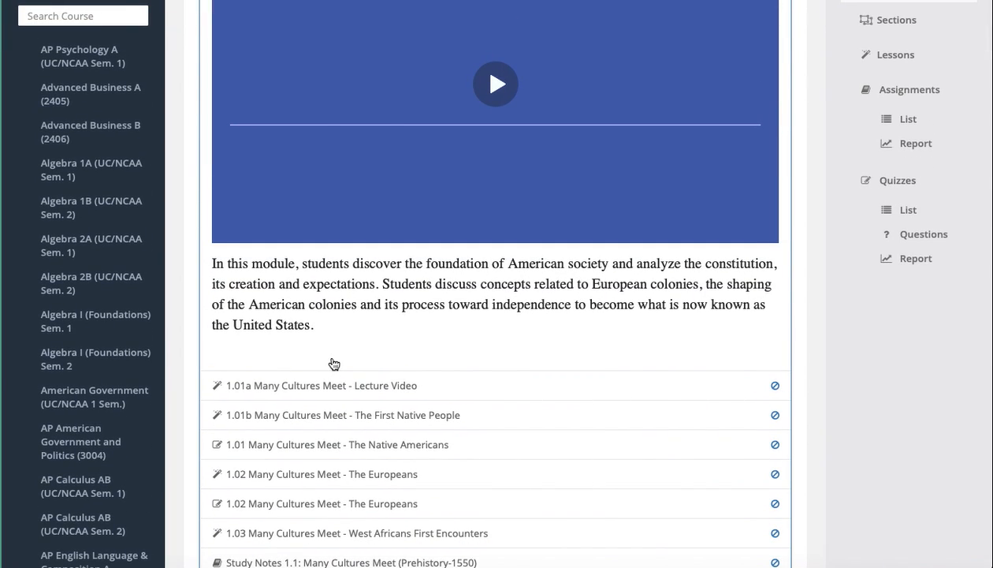
scroll(334, 363, "down", 2)
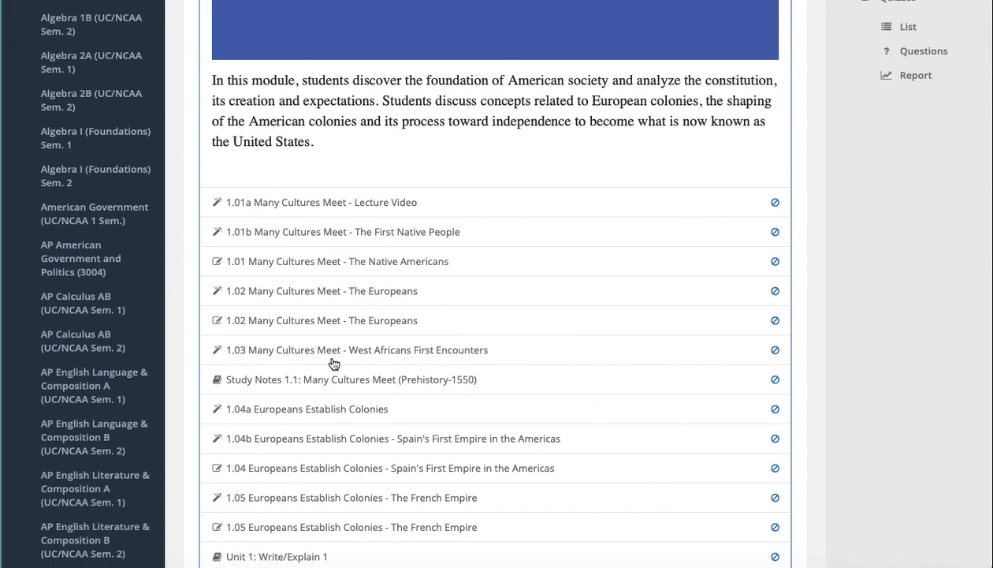
scroll(335, 363, "up", 3)
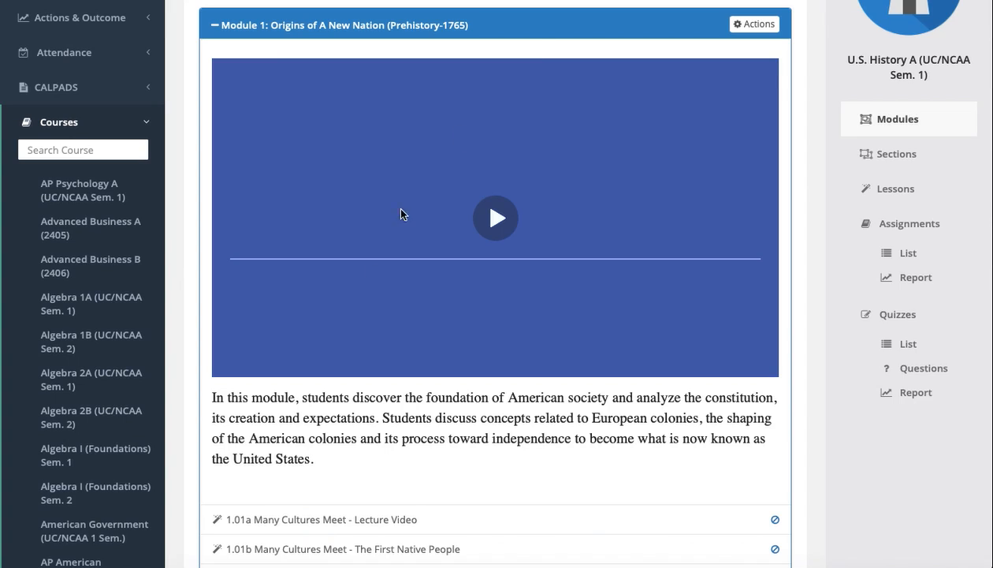
- Open Module 1 for editing, review its settings and description, and close the form without saving
left_click(743, 25)
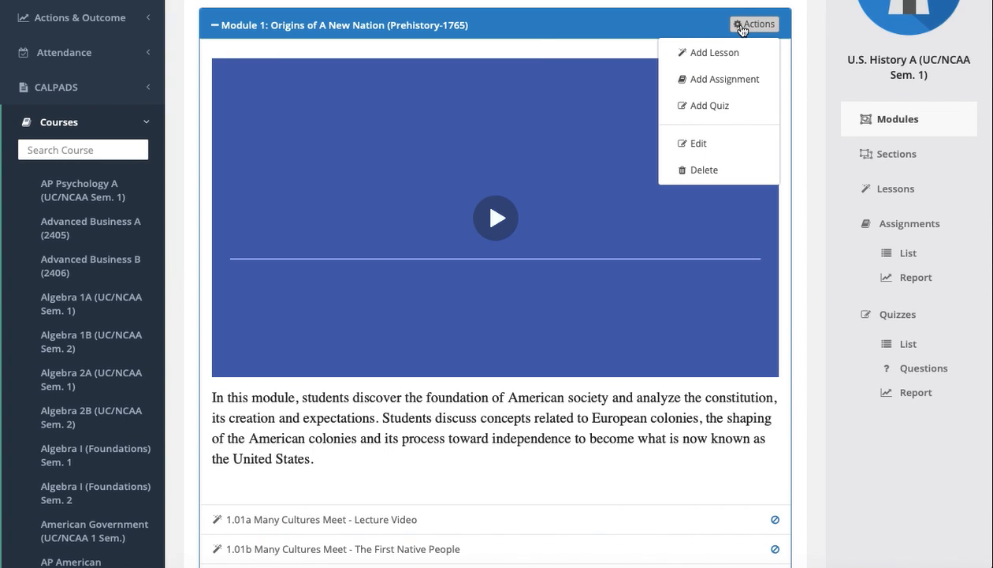
left_click(701, 148)
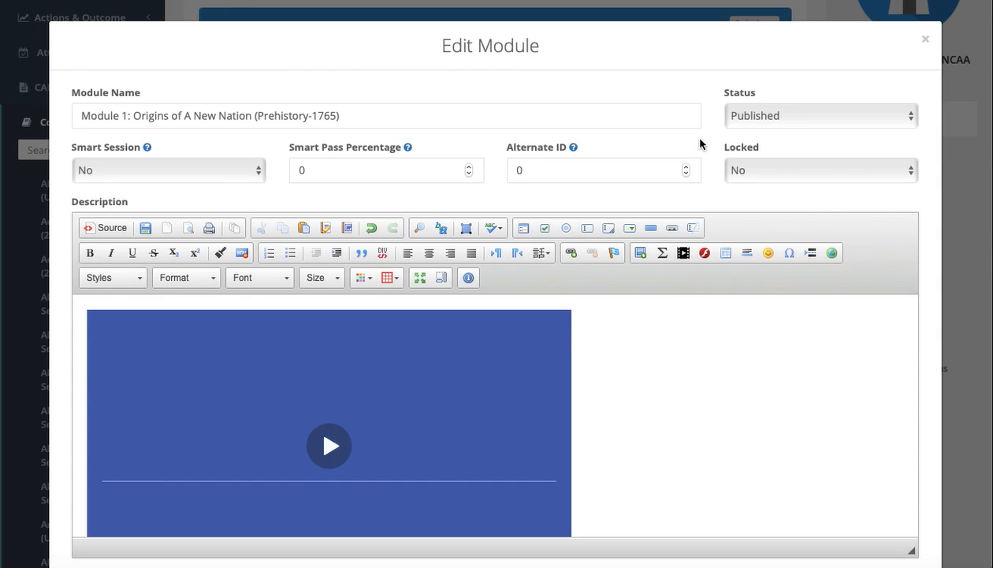
scroll(630, 374, "down", 3)
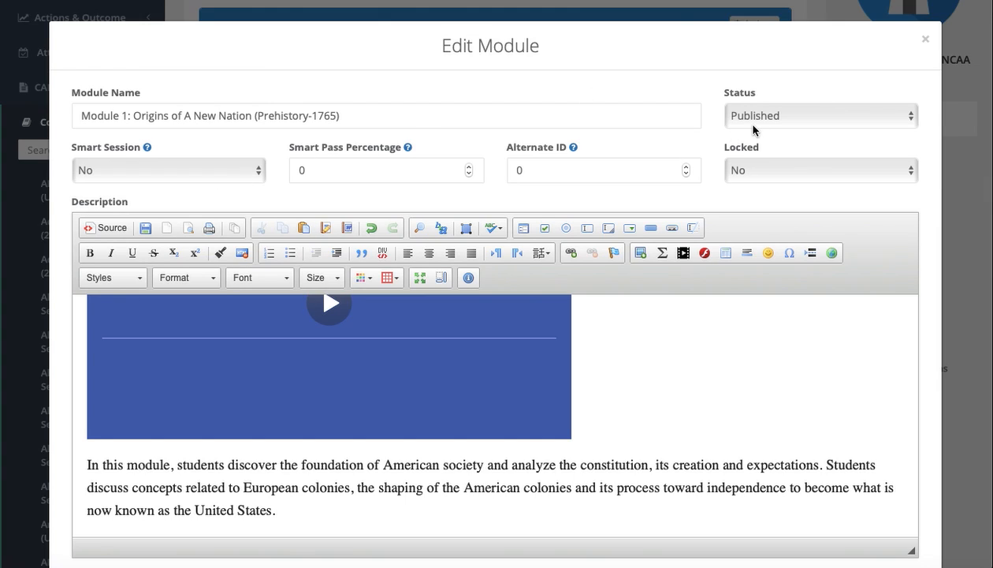
scroll(777, 272, "down", 3)
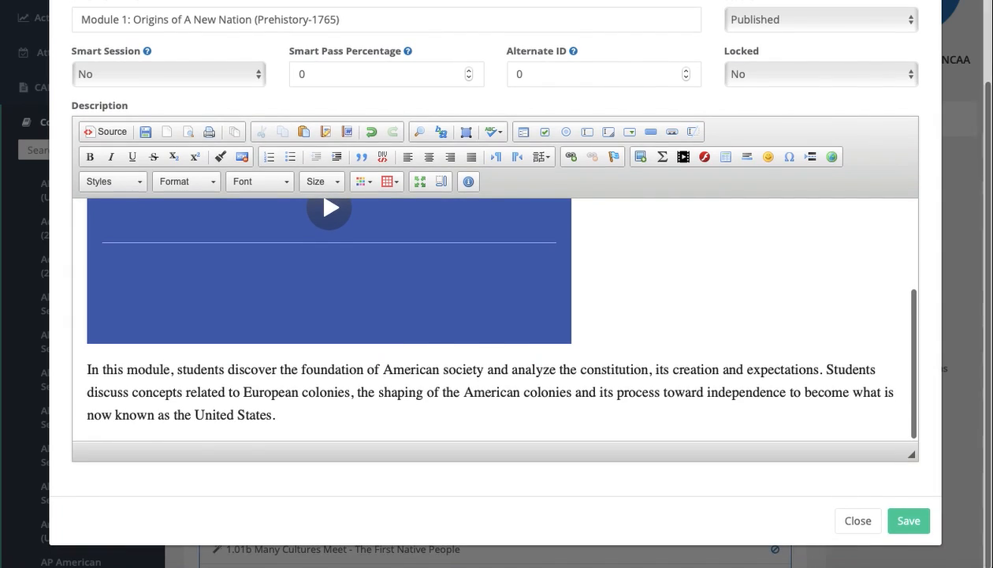
scroll(929, 524, "up", 3)
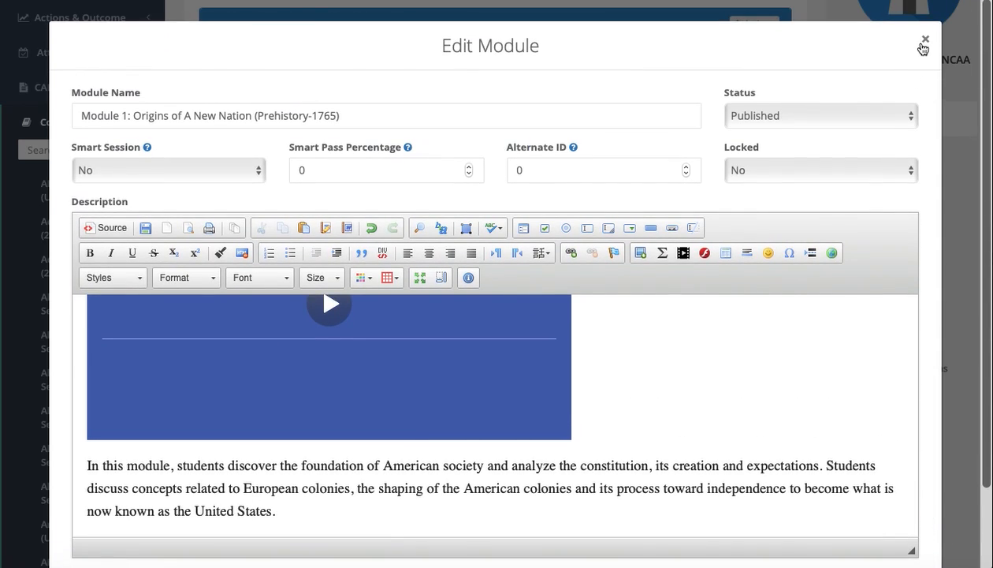
left_click(925, 40)
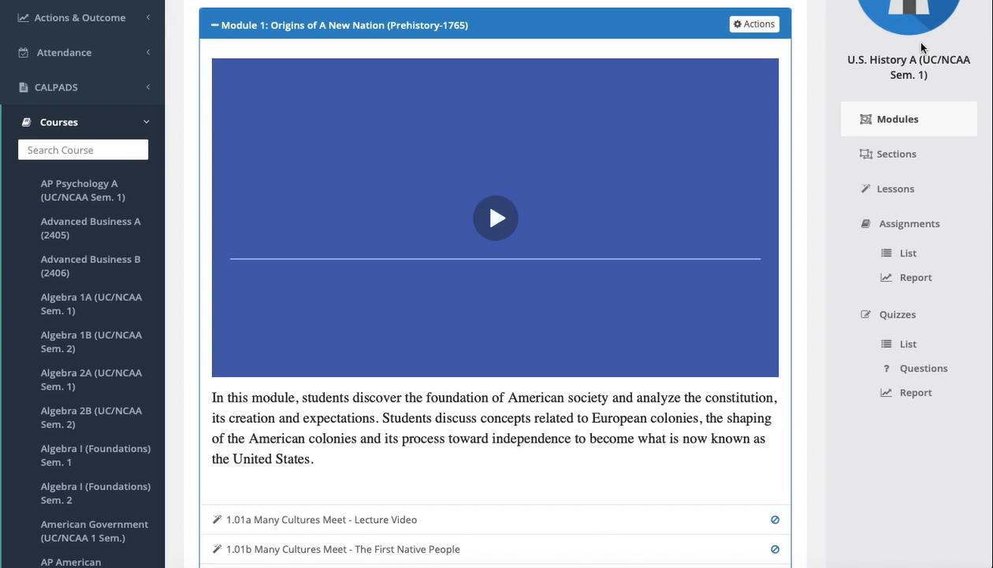
- Open the course's lesson list and check which actions are available for lesson 1.01a Many Cultures Meet - Lecture Video
left_click(872, 203)
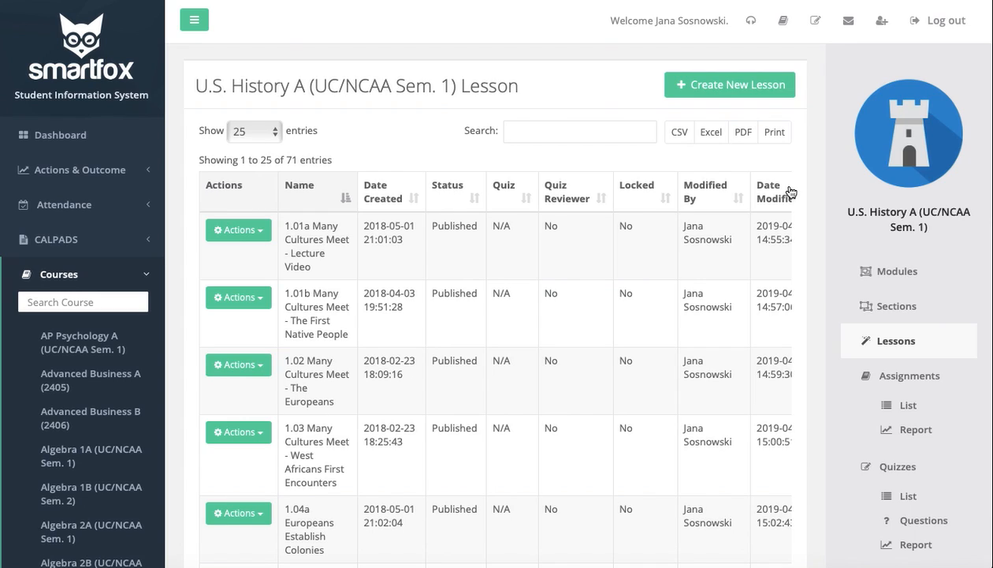
left_click(231, 231)
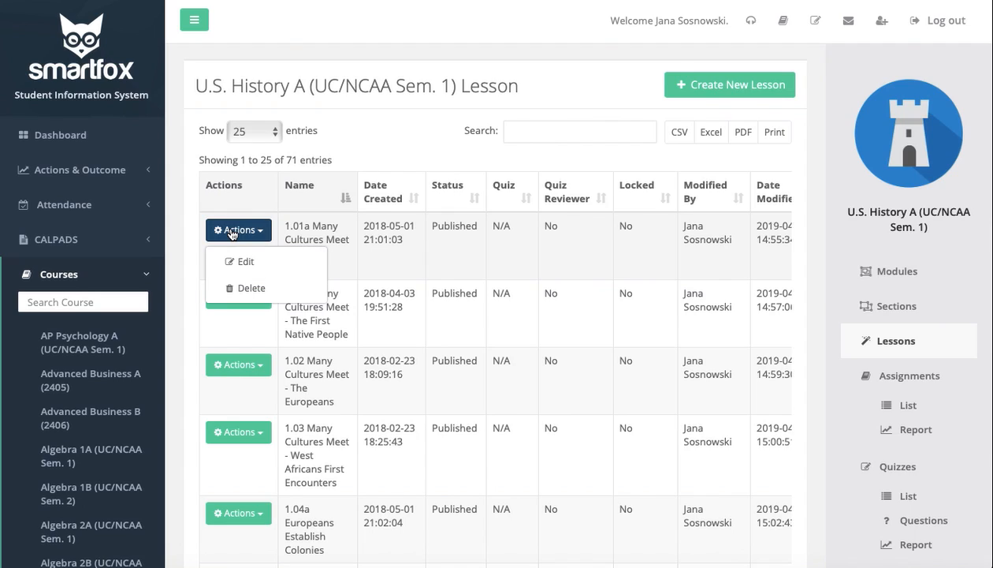
left_click(247, 205)
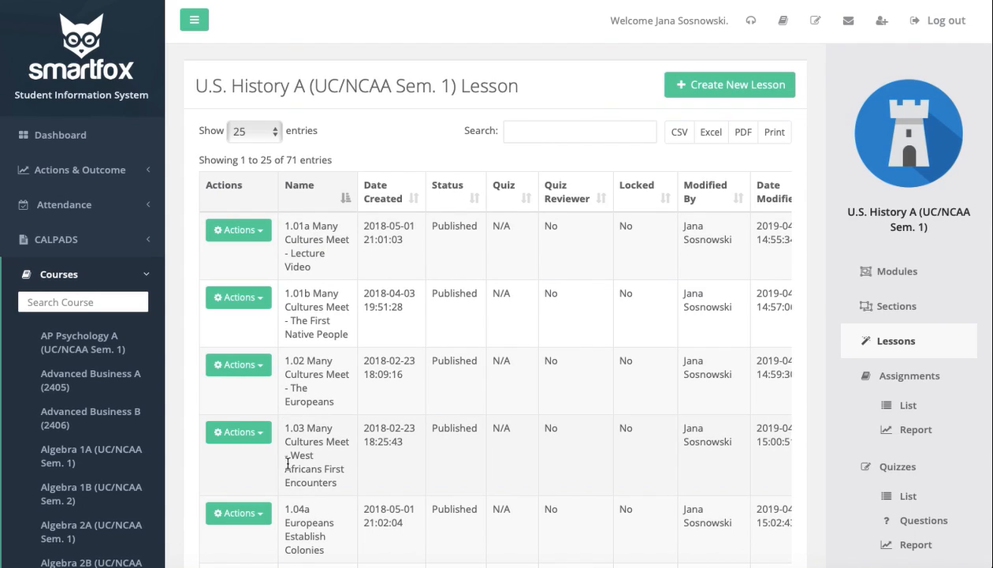
- Open lesson 1.03 Many Cultures Meet - West Africans First Encounters for editing and review its content and study guide
left_click(243, 432)
left_click(239, 458)
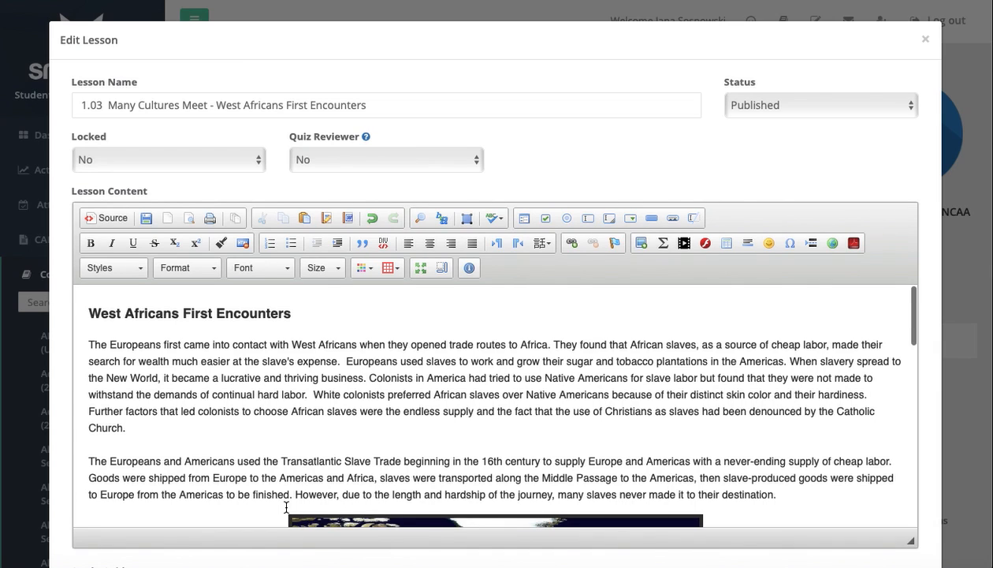
scroll(287, 507, "down", 4)
scroll(323, 372, "up", 3)
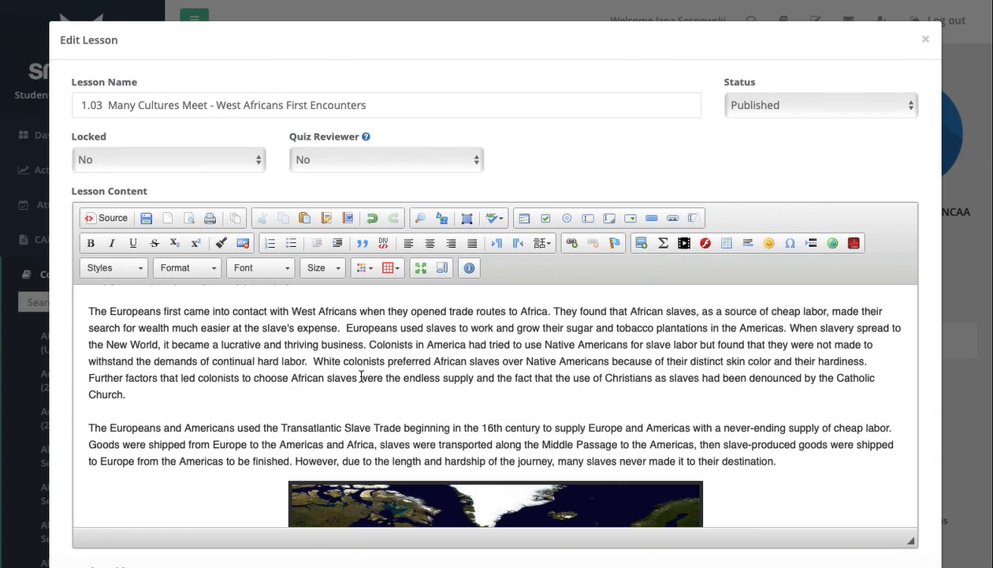
scroll(361, 377, "down", 10)
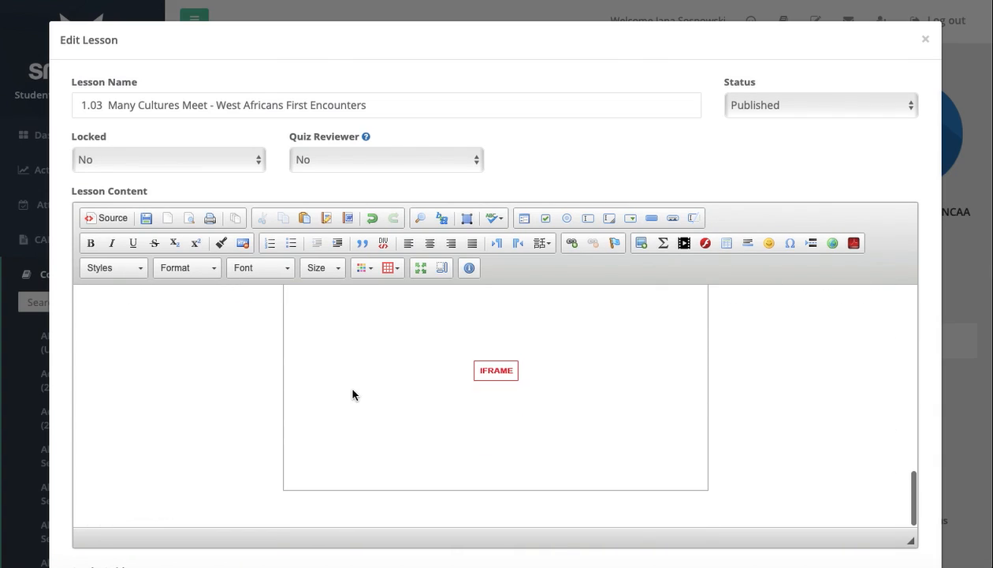
scroll(696, 472, "down", 2)
scroll(789, 503, "down", 5)
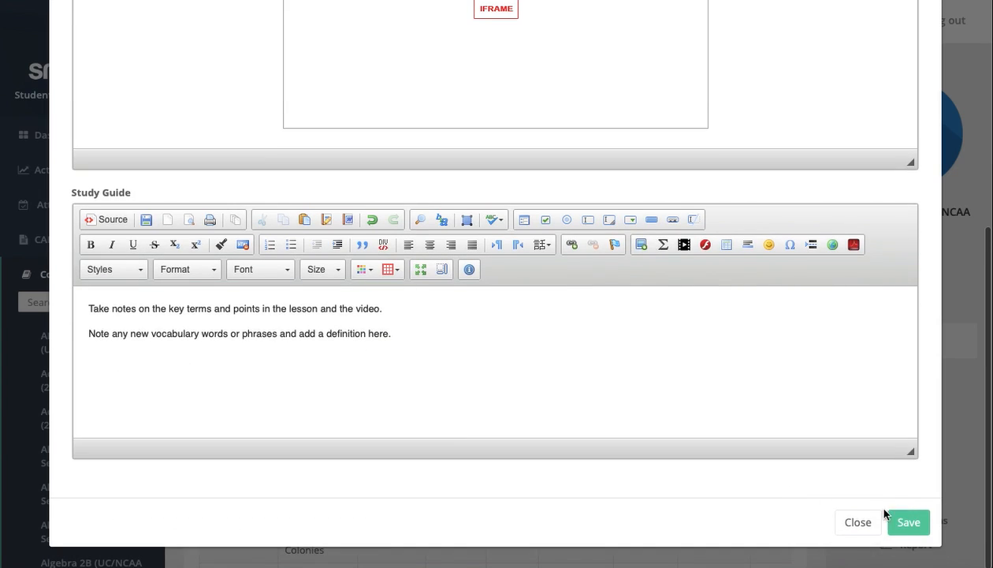
- Examine the lesson's trade map, text, image credit, embedded iframe and study guide again, and close the lesson without saving
scroll(615, 268, "up", 7)
scroll(616, 368, "up", 6)
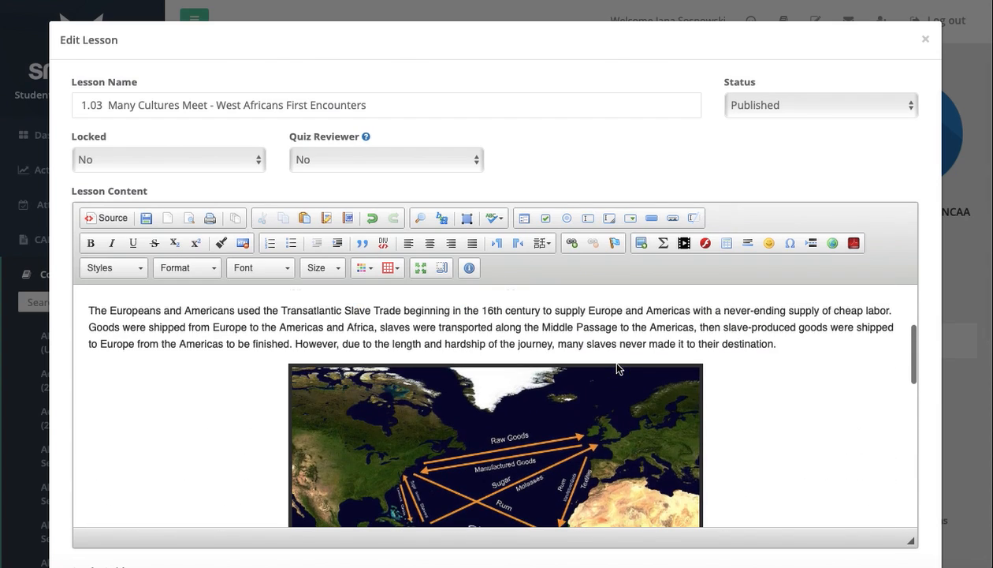
scroll(617, 369, "down", 2)
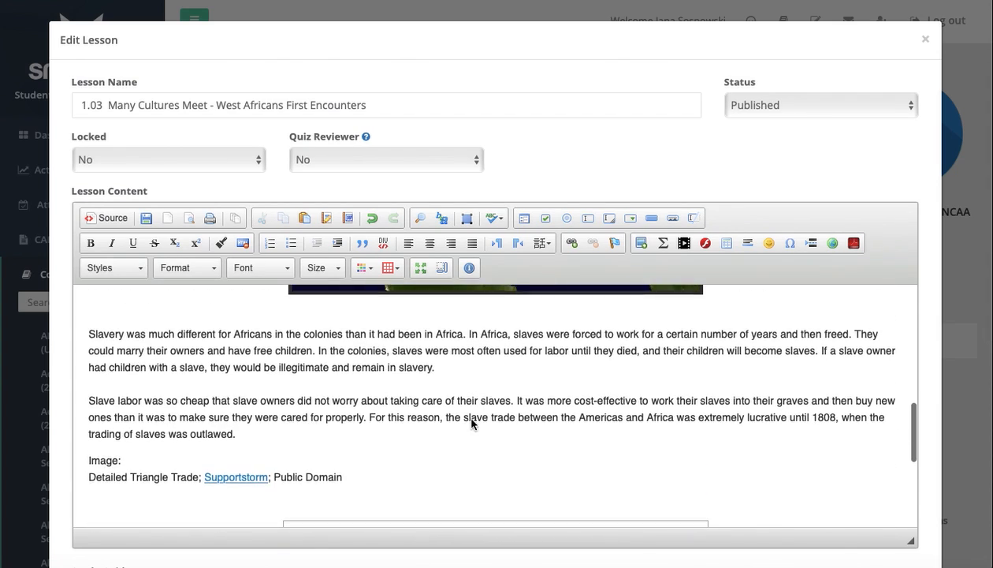
scroll(471, 420, "down", 5)
scroll(471, 419, "down", 3)
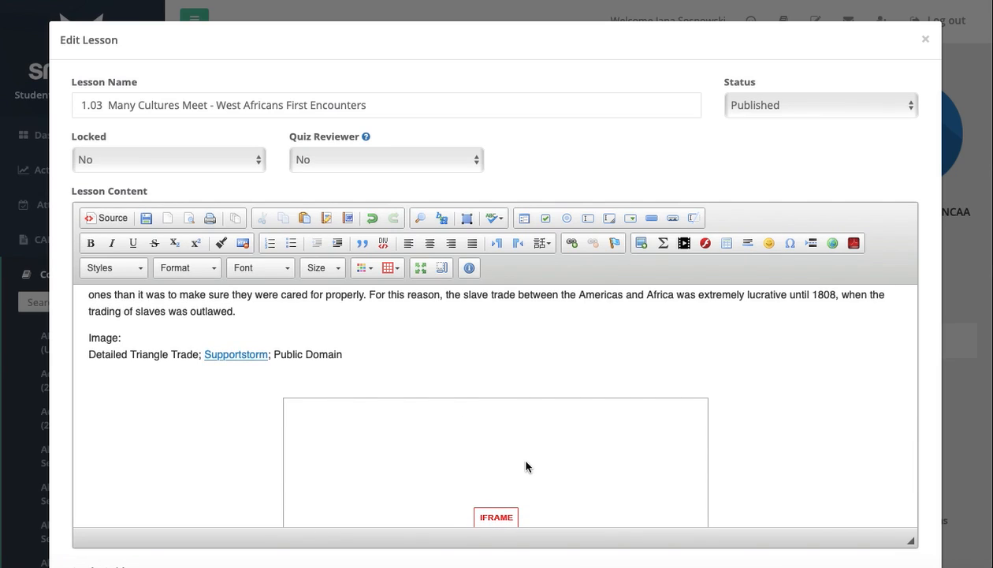
scroll(525, 465, "down", 1)
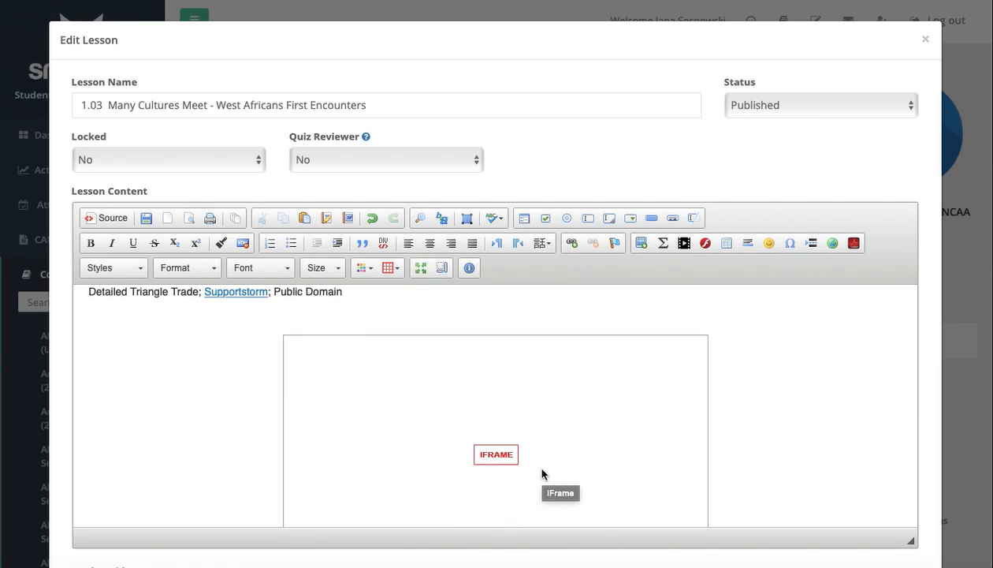
scroll(560, 451, "down", 1)
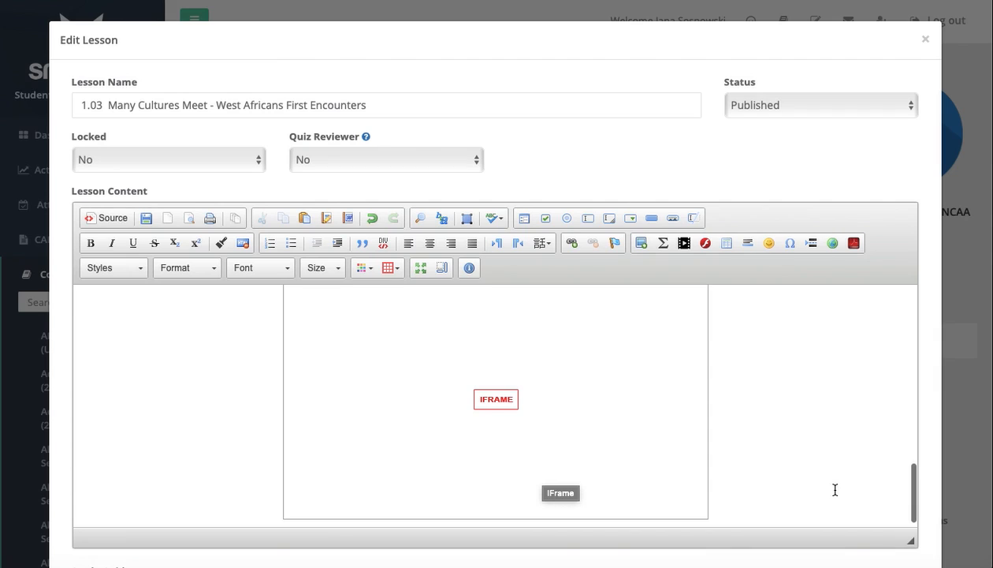
scroll(850, 533, "down", 3)
scroll(867, 512, "down", 2)
scroll(887, 505, "up", 6)
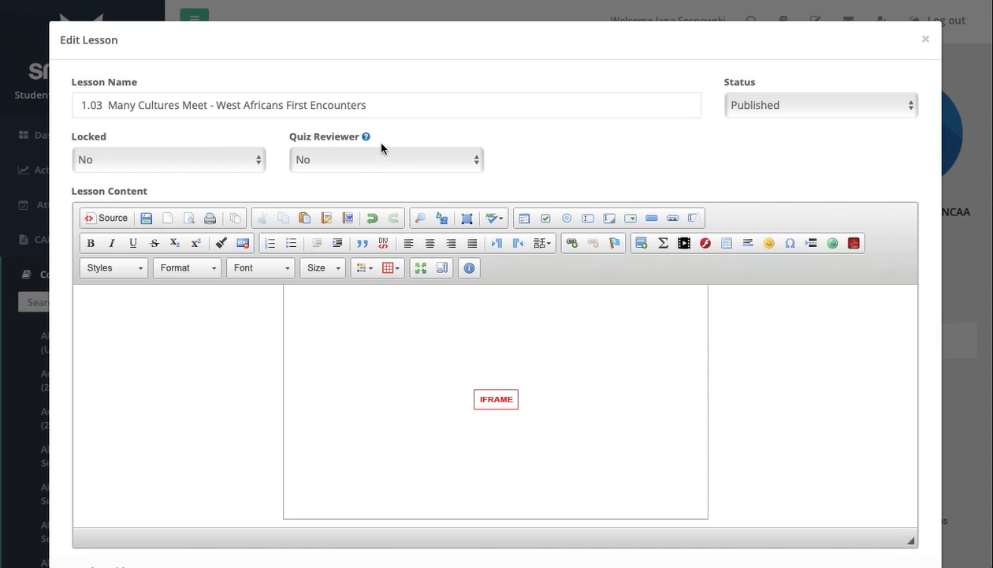
left_click(926, 41)
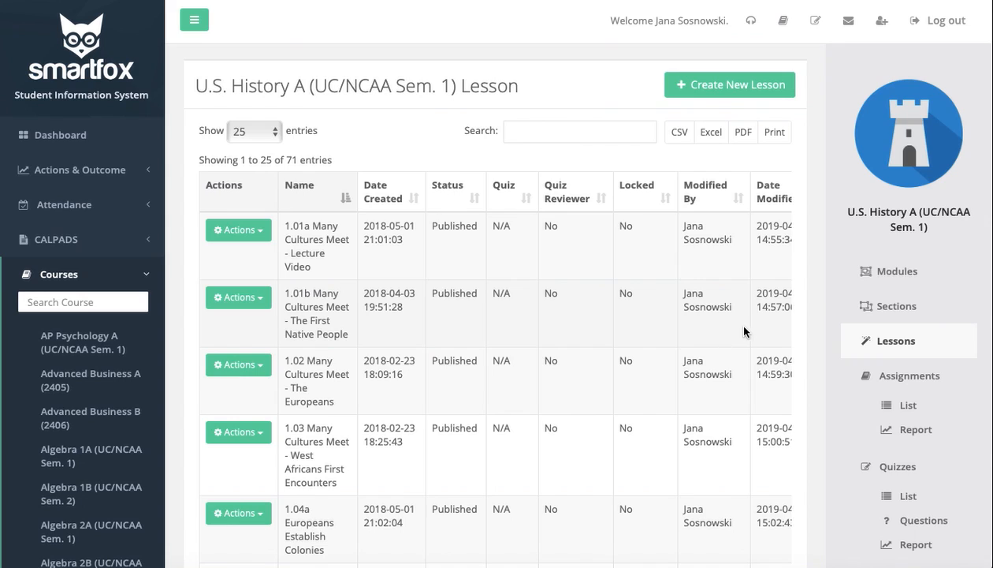
- Open the course's assignment list and open the Module 2: Write/Explain 1 assignment for editing
scroll(732, 328, "down", 3)
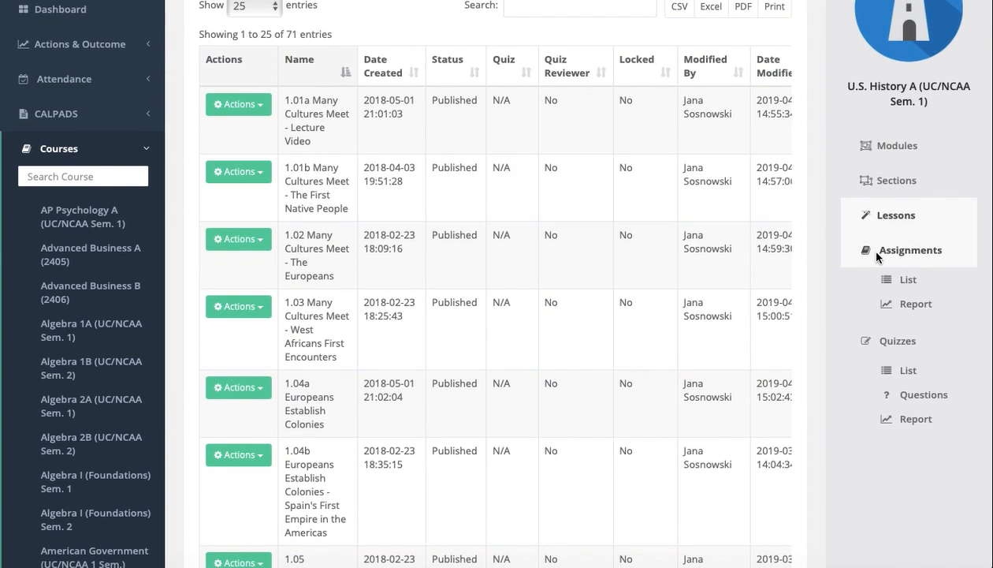
left_click(877, 254)
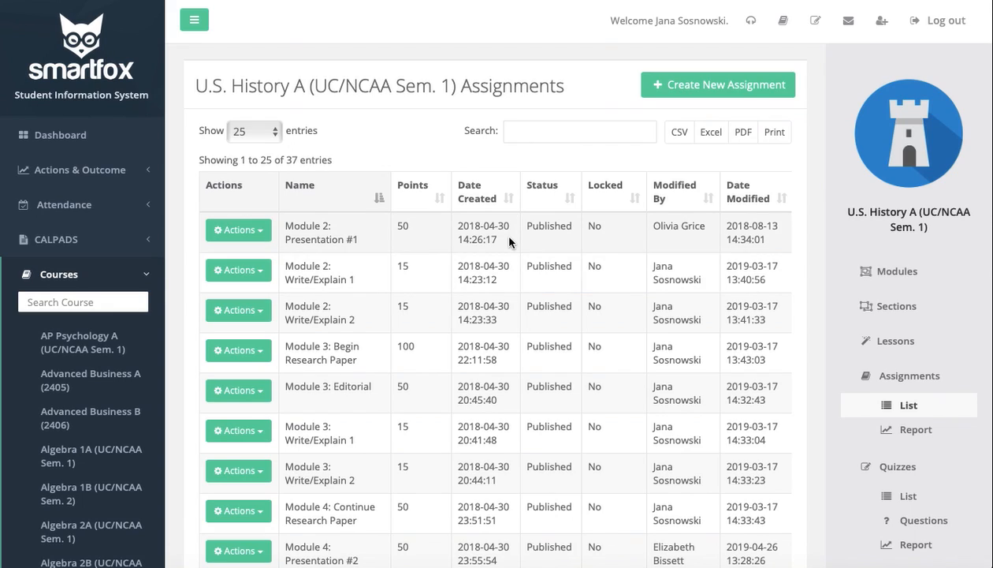
left_click(246, 272)
left_click(246, 303)
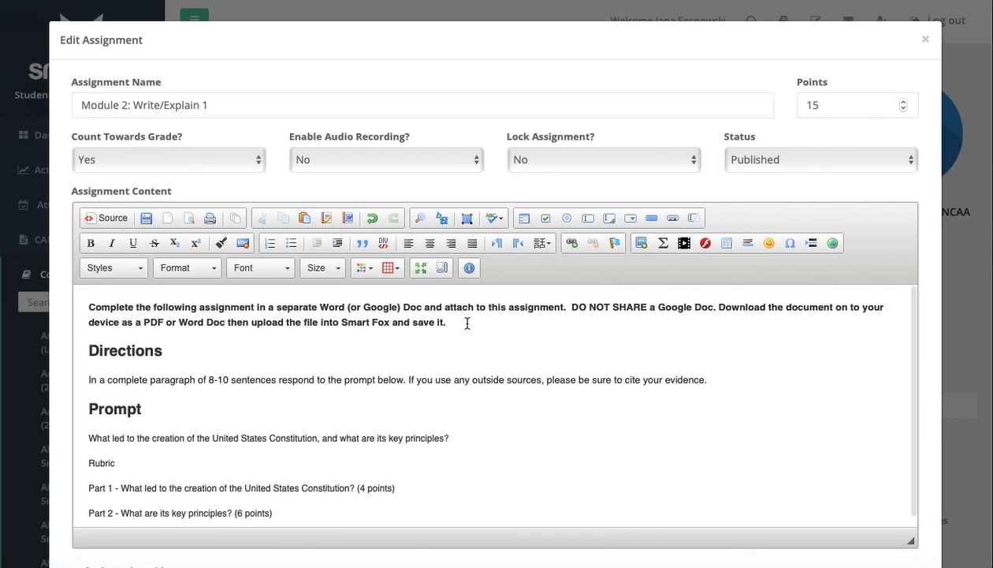
- Review the assignment's bold submission instructions and check which paragraph format the Directions heading uses
left_click_drag(465, 324, 79, 305)
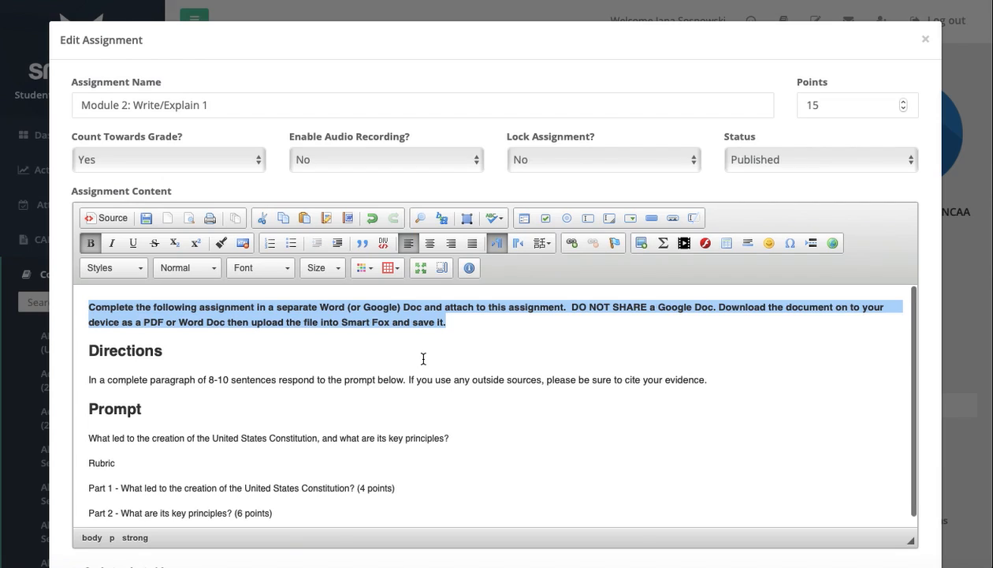
scroll(424, 359, "down", 1)
left_click(184, 344)
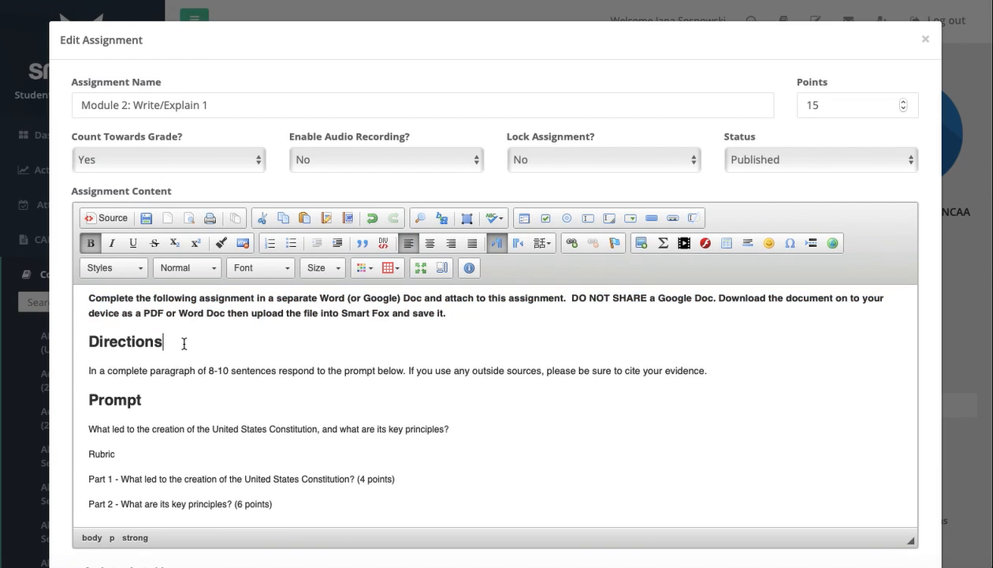
left_click_drag(184, 343, 81, 341)
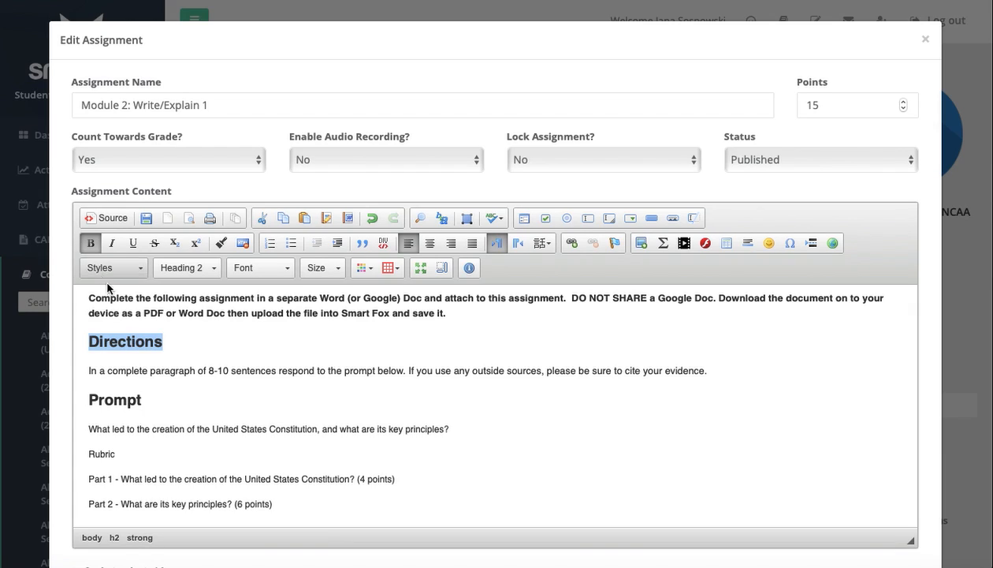
left_click(188, 269)
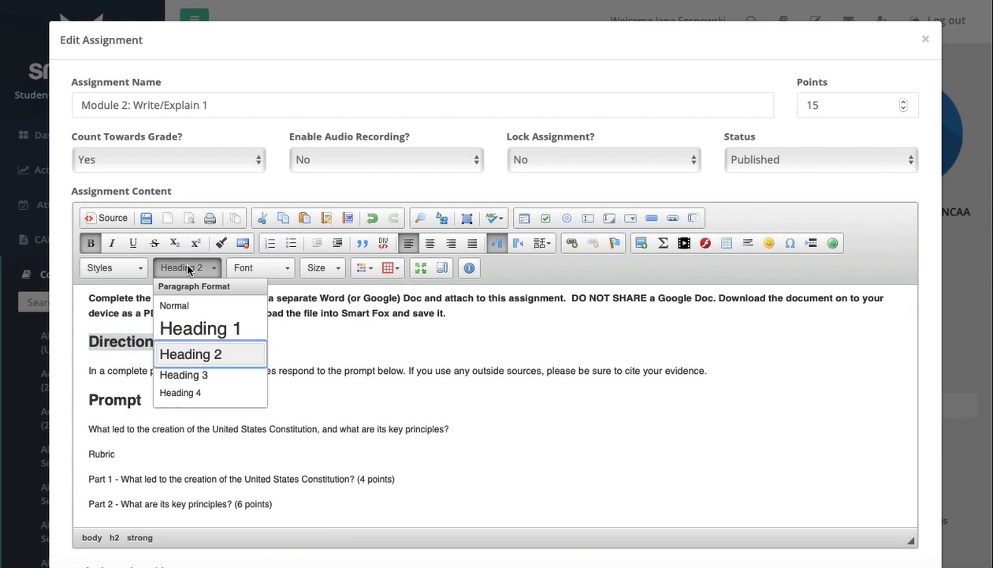
left_click(188, 269)
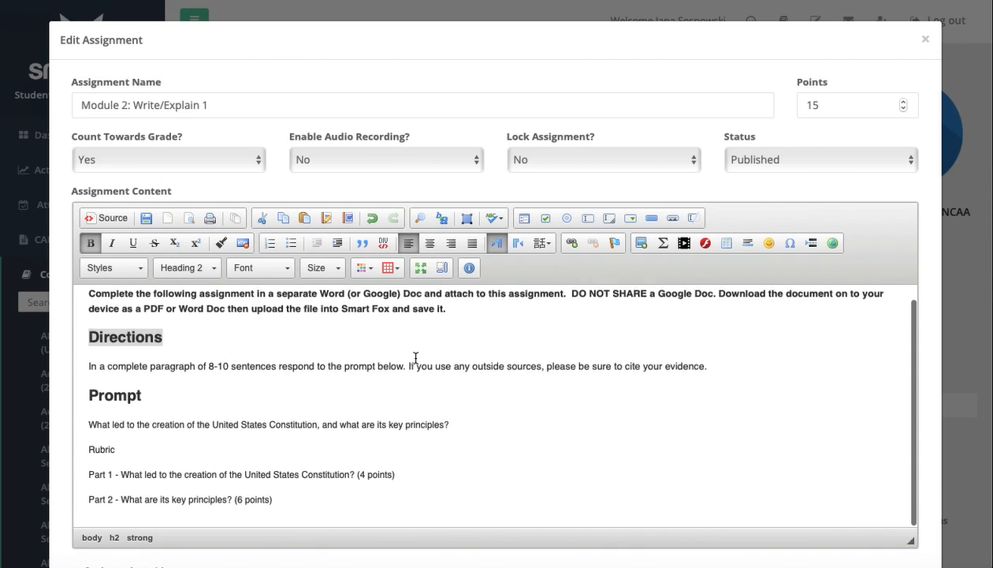
- Review the assignment's prompt and rubric points and the text of its default study guide
scroll(467, 198, "down", 3)
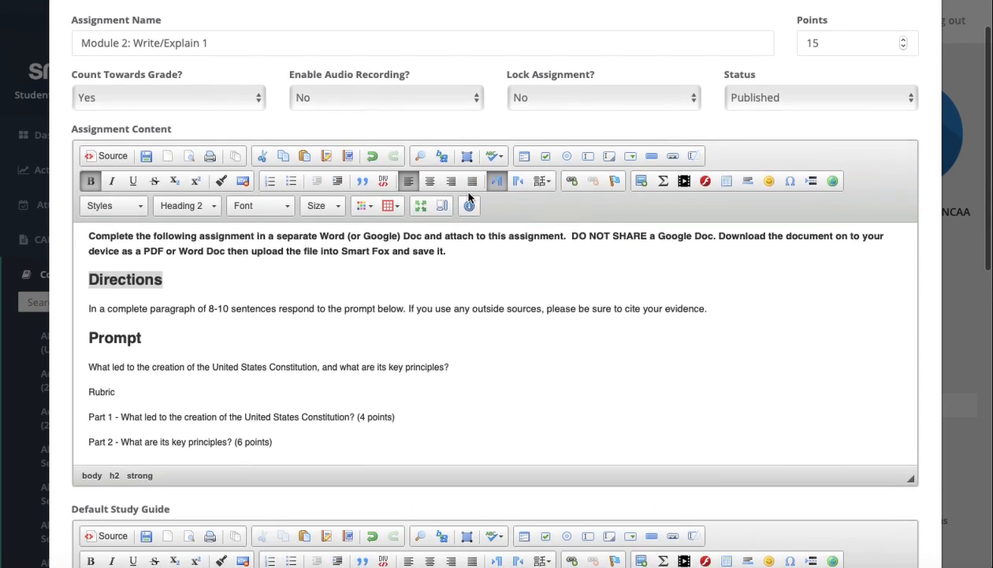
scroll(467, 193, "down", 1)
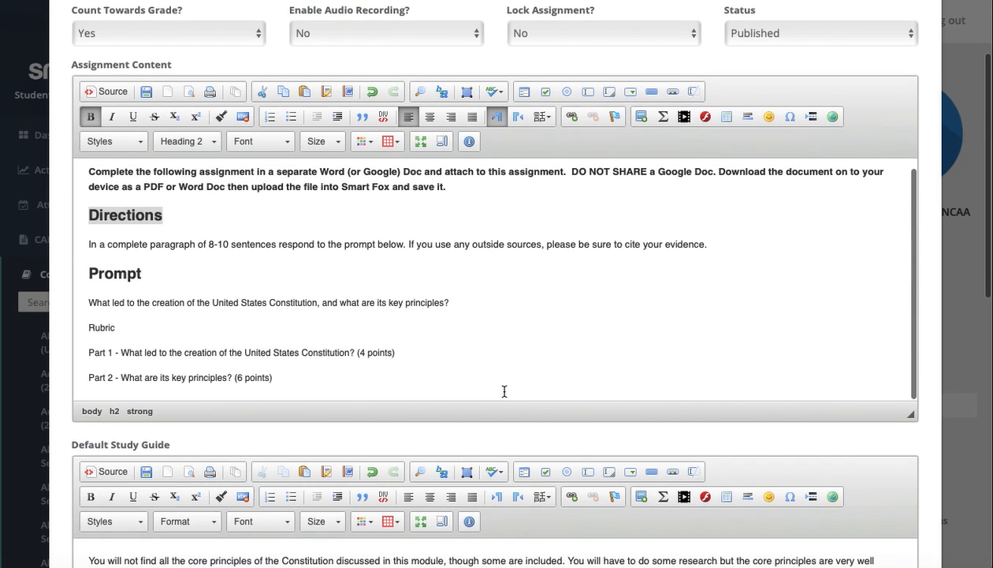
scroll(499, 446, "down", 7)
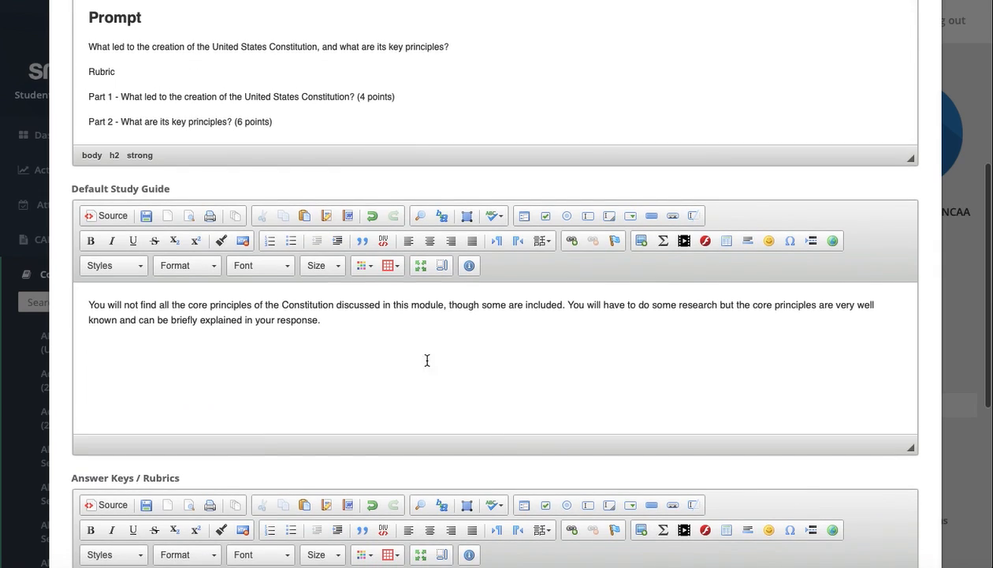
left_click(377, 326)
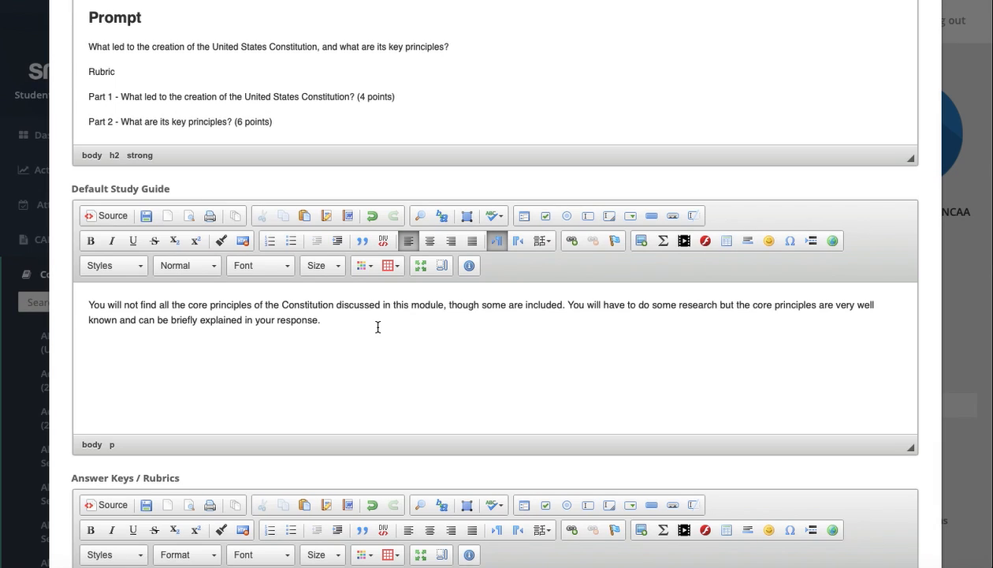
- Read through the assignment's Answer Keys / Rrubrics content, from the model response to the key principles and lesson reference
scroll(378, 326, "down", 4)
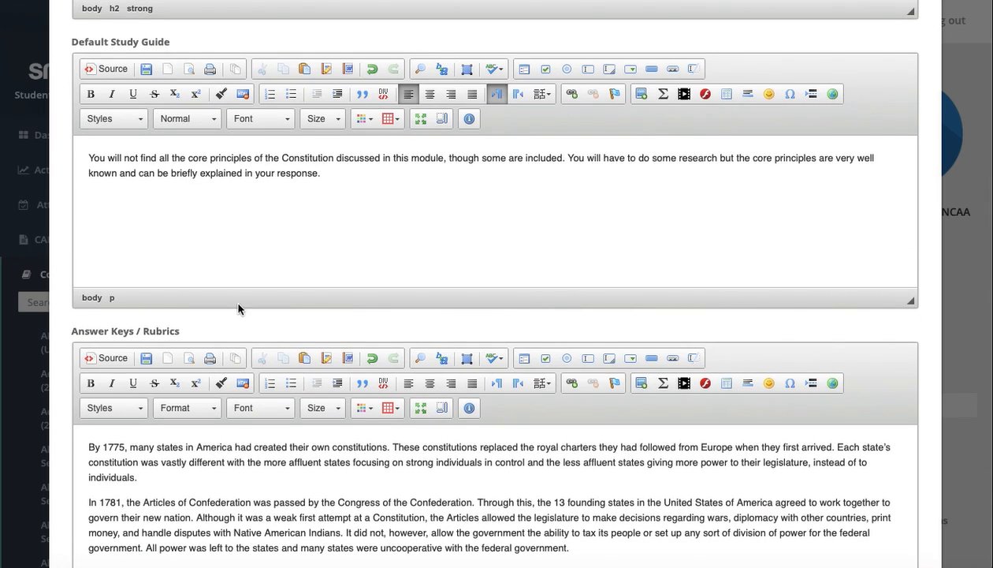
scroll(239, 308, "down", 2)
scroll(239, 307, "down", 5)
scroll(266, 410, "down", 3)
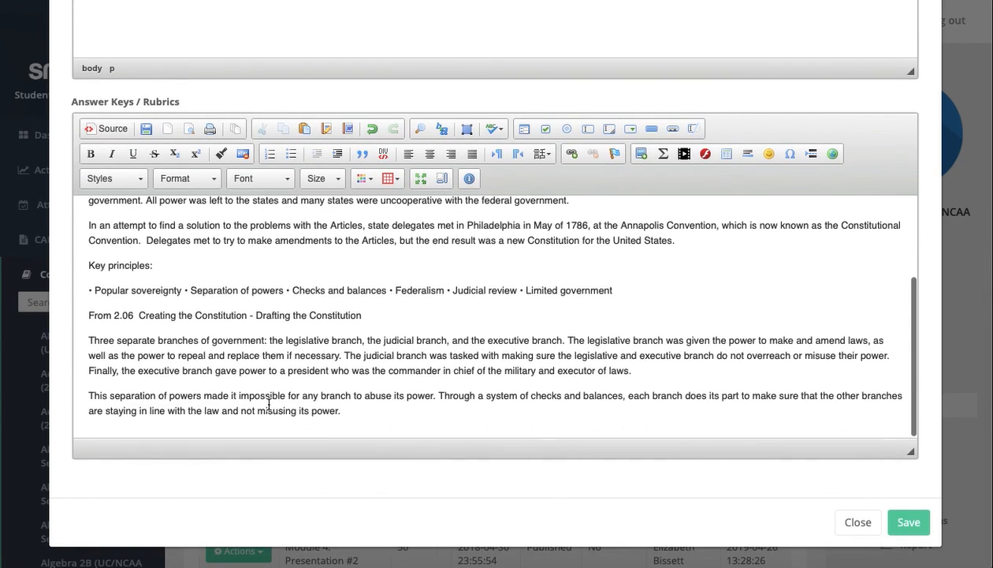
scroll(269, 404, "up", 3)
scroll(333, 341, "down", 1)
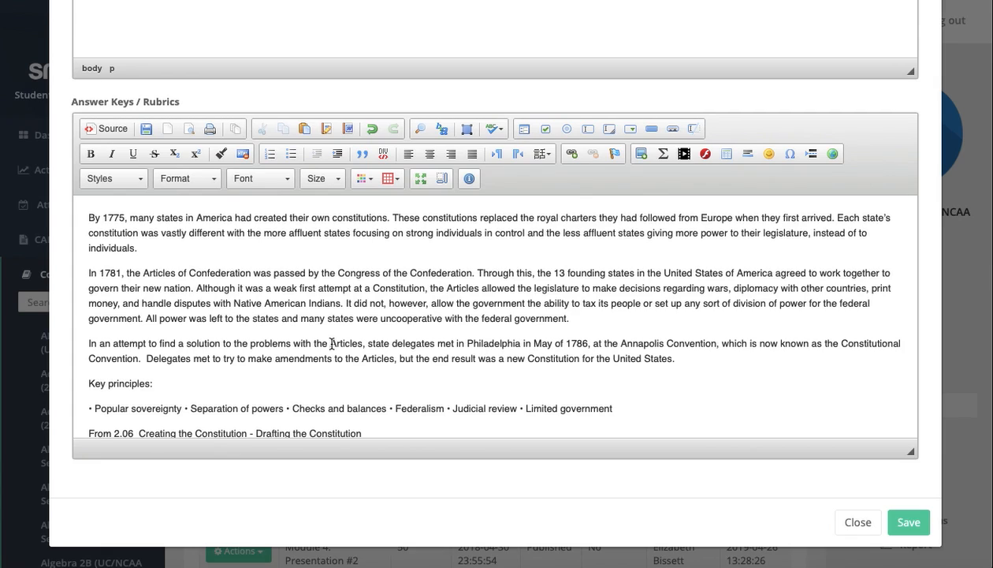
scroll(309, 372, "down", 3)
scroll(276, 367, "up", 3)
scroll(315, 432, "down", 2)
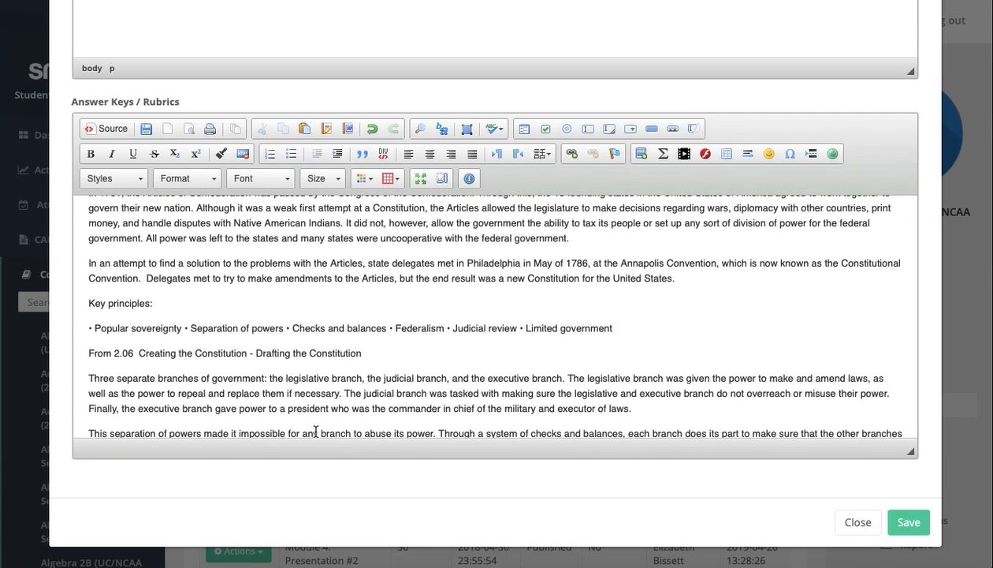
- Compare the assignment's directions and prompt with its answer key, and close the assignment without saving
scroll(316, 431, "up", 10)
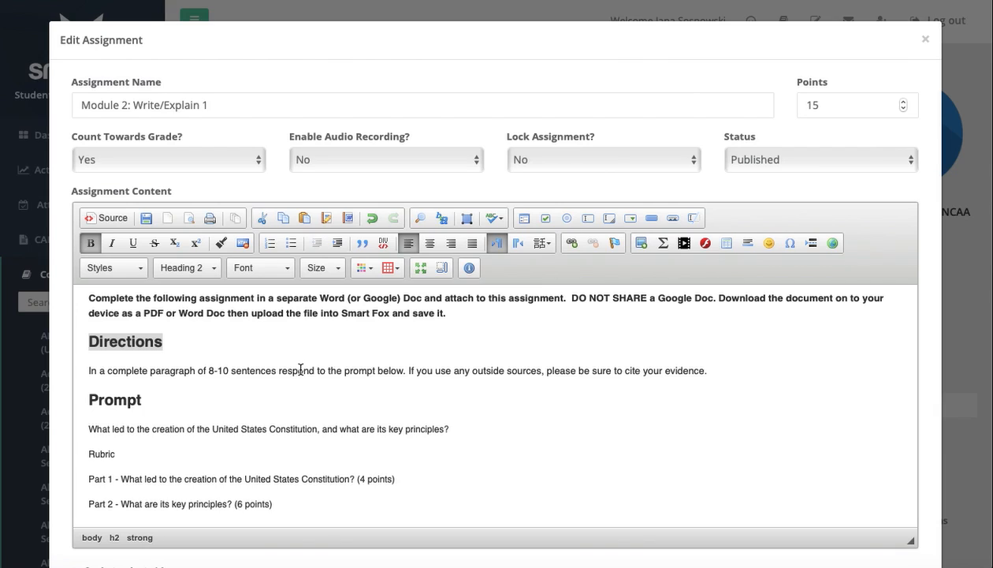
scroll(300, 369, "down", 1)
scroll(311, 315, "up", 1)
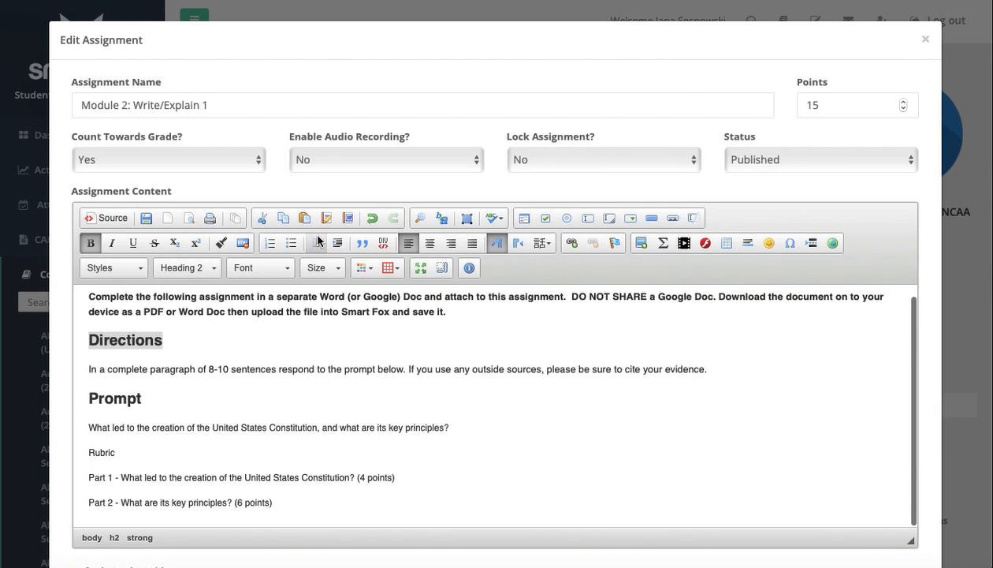
scroll(318, 240, "down", 6)
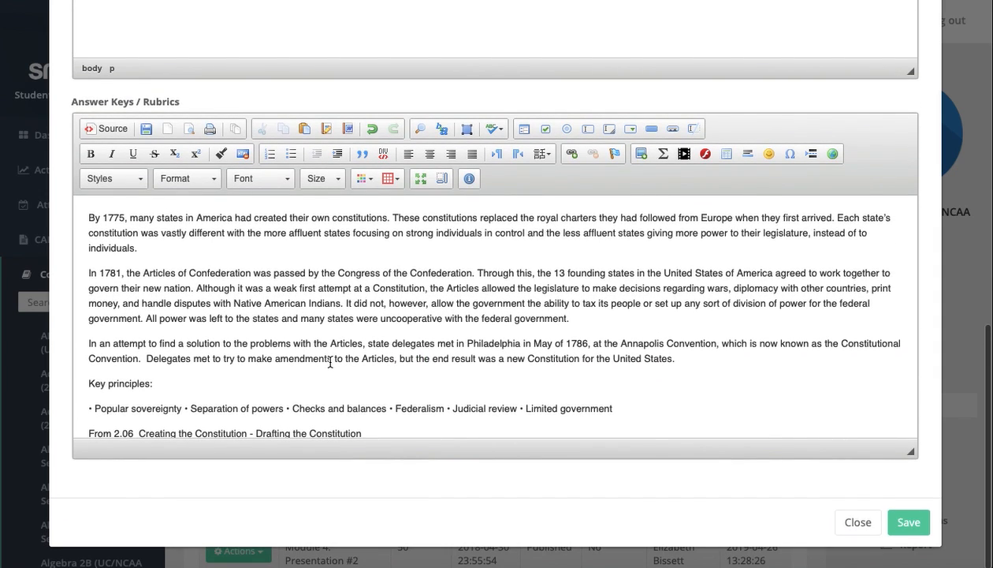
scroll(421, 425, "up", 10)
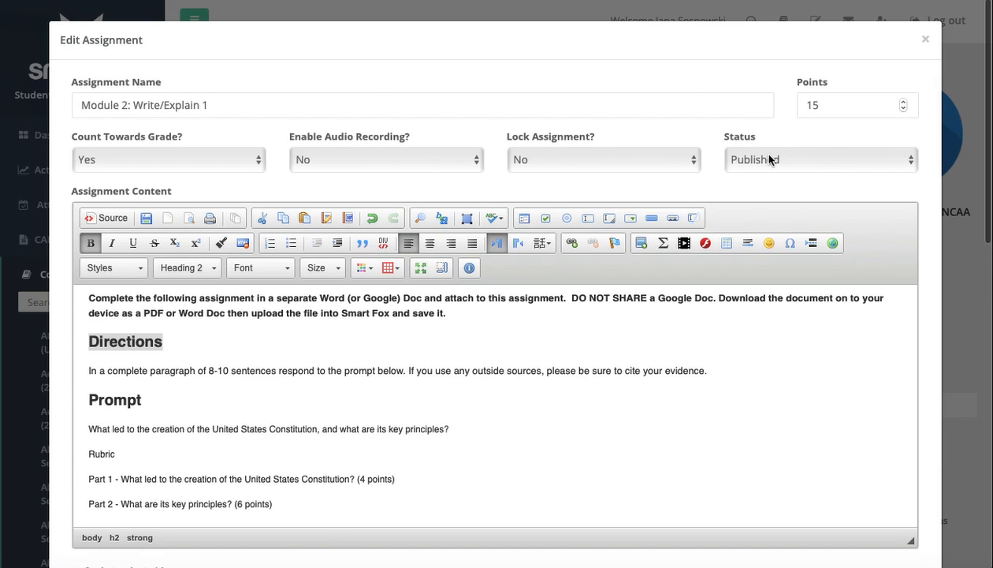
left_click(924, 40)
- Open the course's quiz list and open the quiz 1.05 Europeans Establish Colonies - The French Empire for editing
scroll(925, 371, "down", 2)
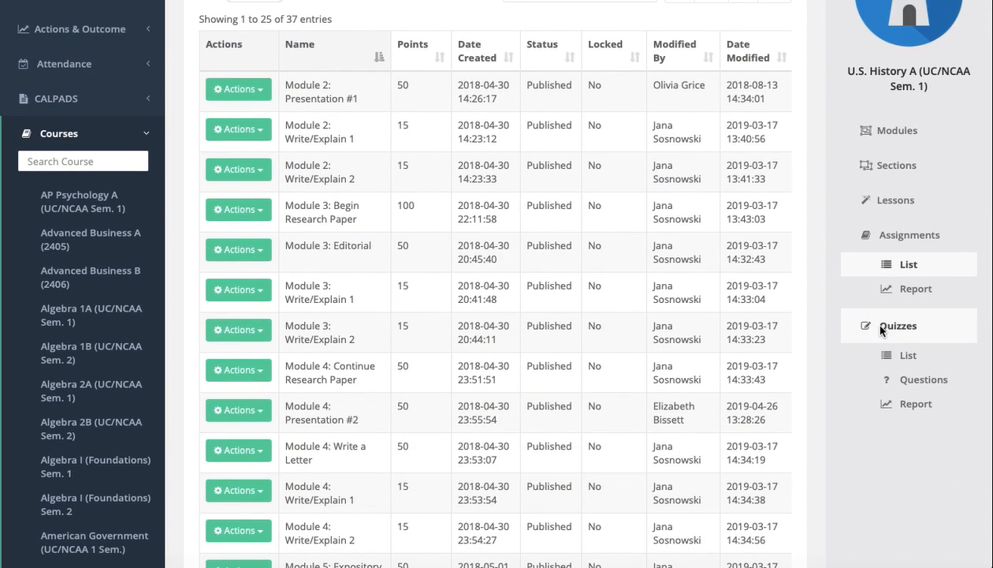
left_click(881, 328)
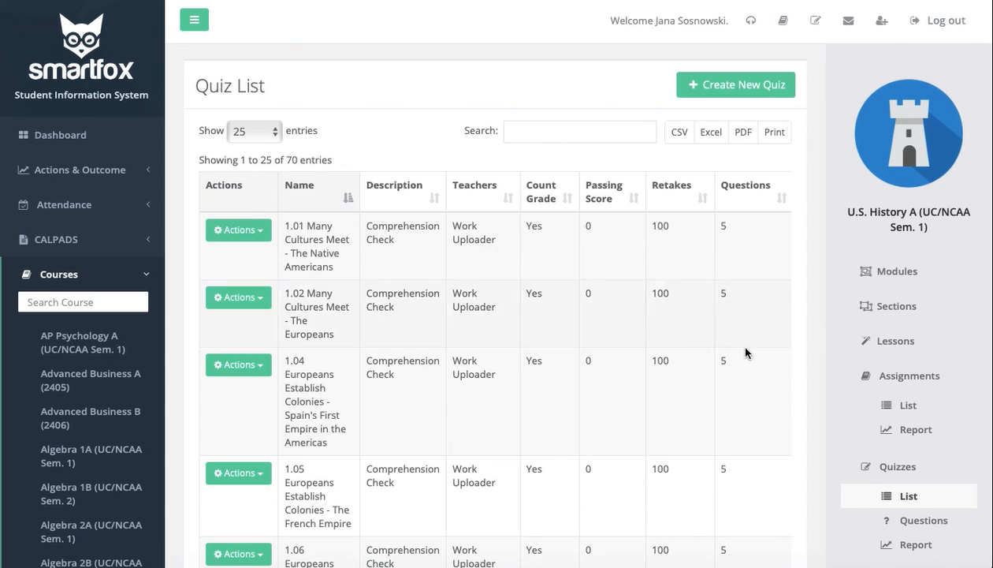
scroll(661, 360, "down", 3)
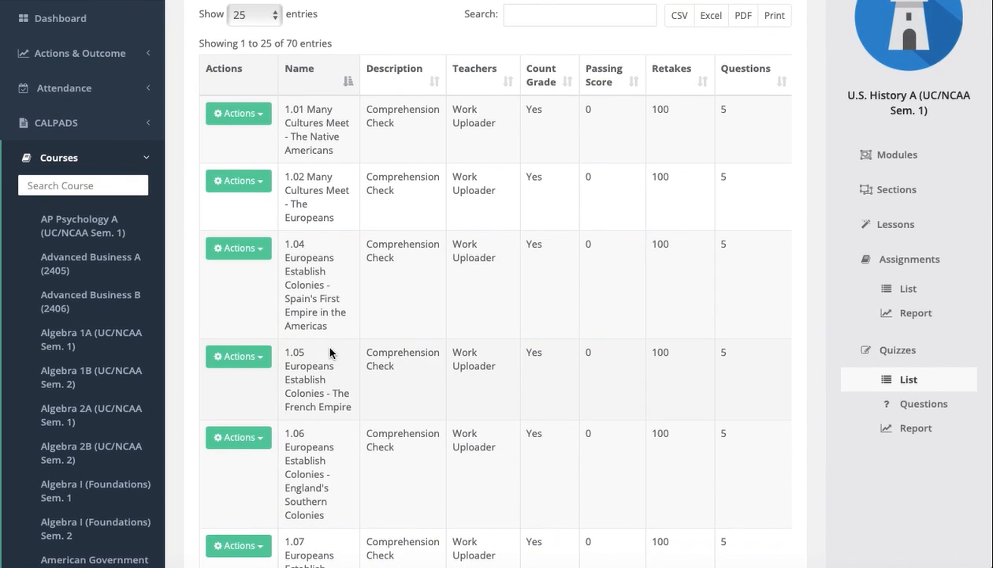
left_click(259, 352)
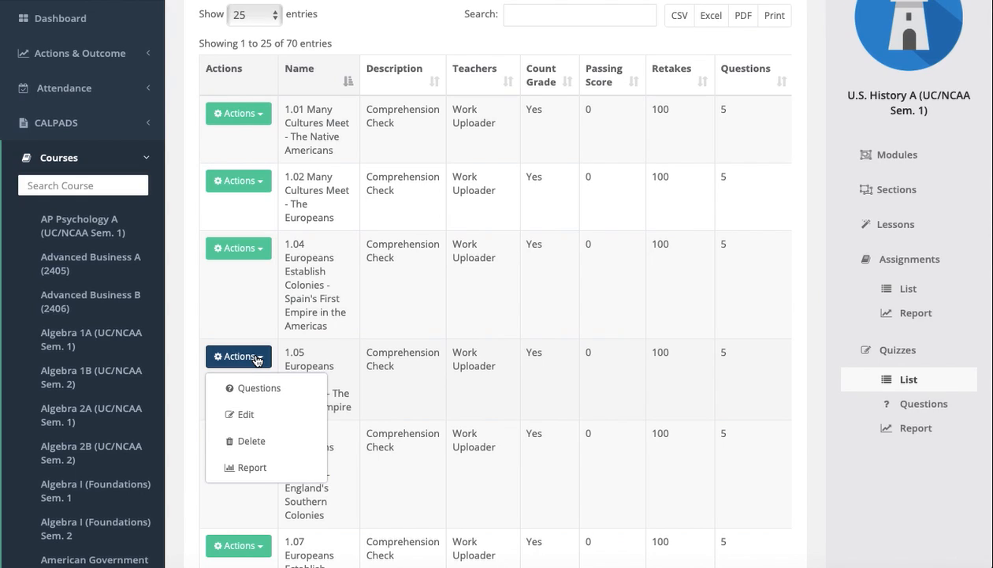
left_click(234, 414)
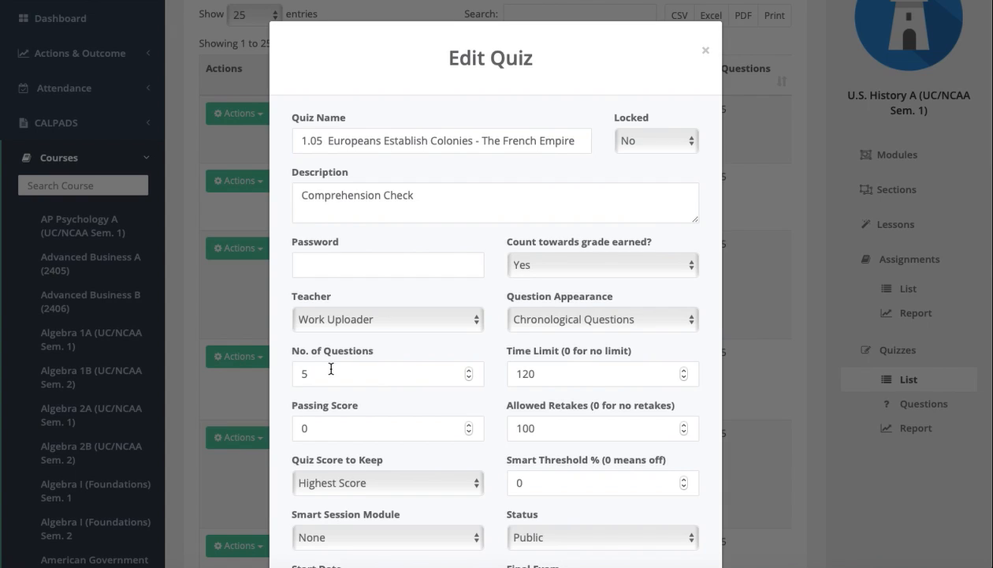
- Review the quiz's grading, time limit, retake, status and final exam settings, and close it without saving
scroll(331, 369, "down", 4)
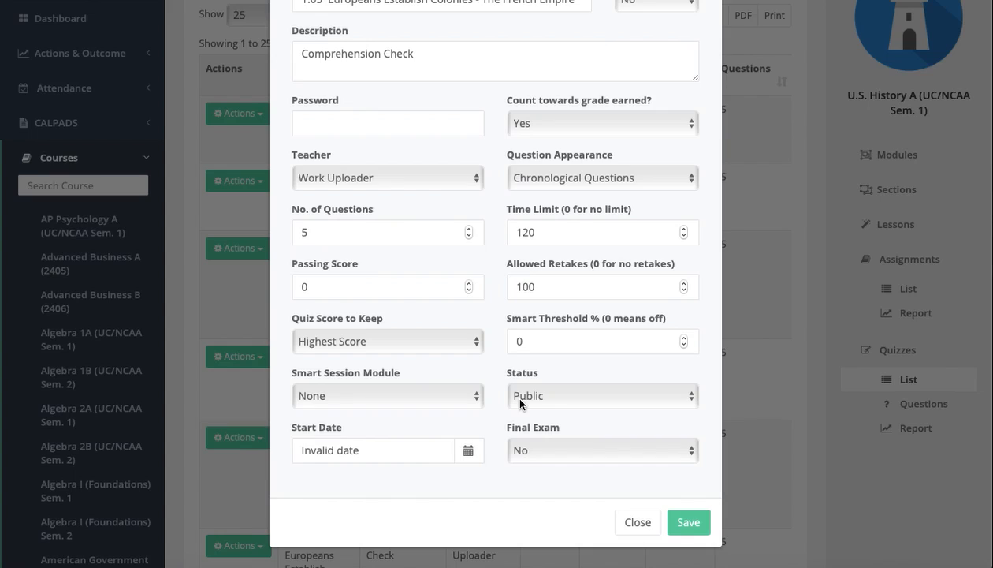
scroll(520, 401, "up", 2)
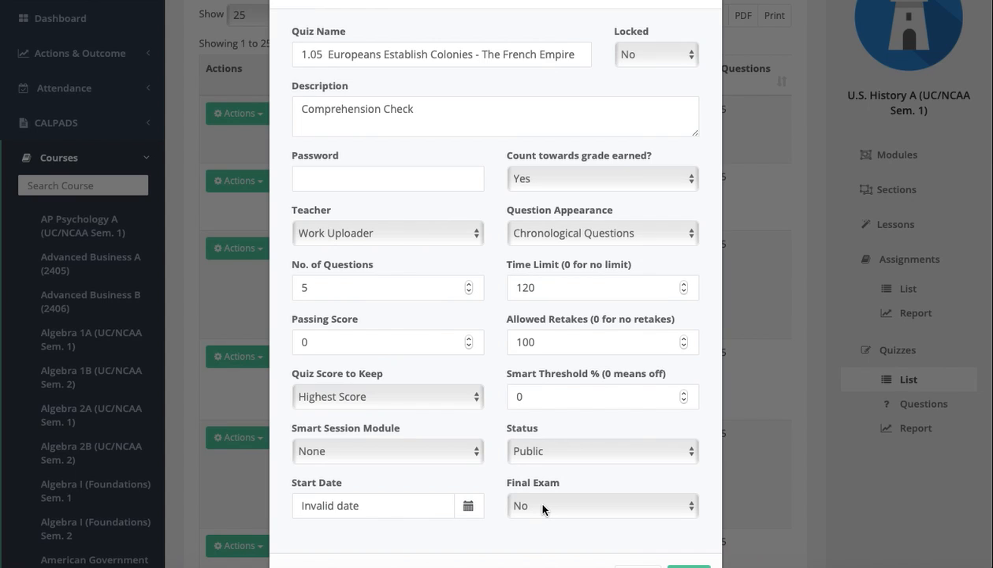
scroll(543, 509, "down", 2)
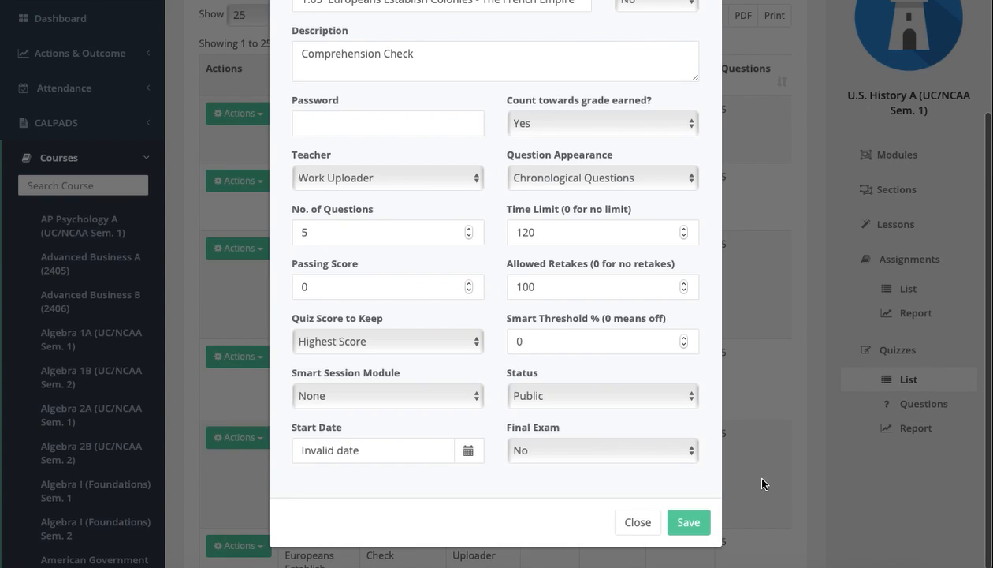
scroll(790, 378, "up", 3)
left_click(704, 50)
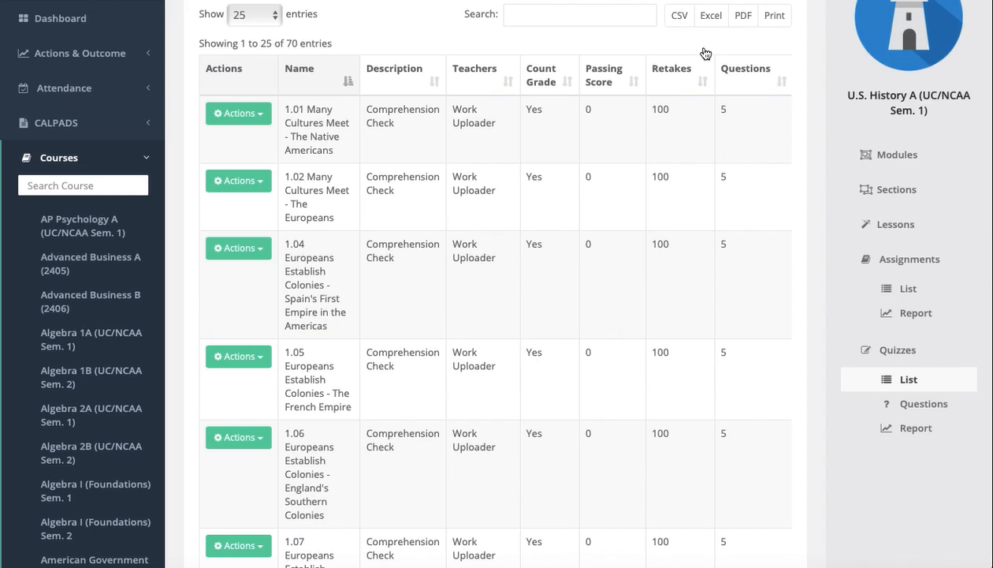
- Open the question list of quiz 1.04 Europeans Establish Colonies - Spain's First Empire in the Americas and look through it
left_click(235, 250)
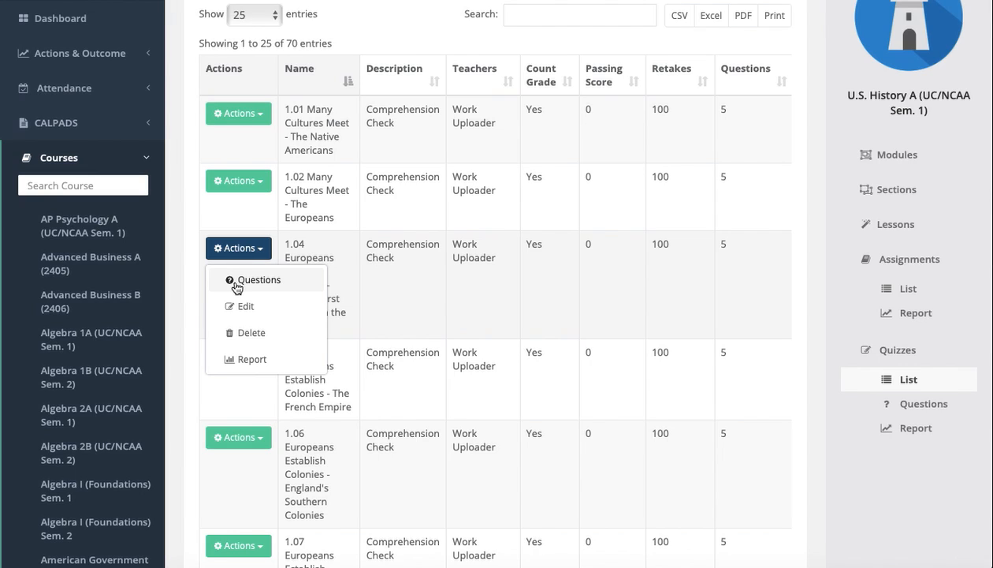
left_click(235, 283)
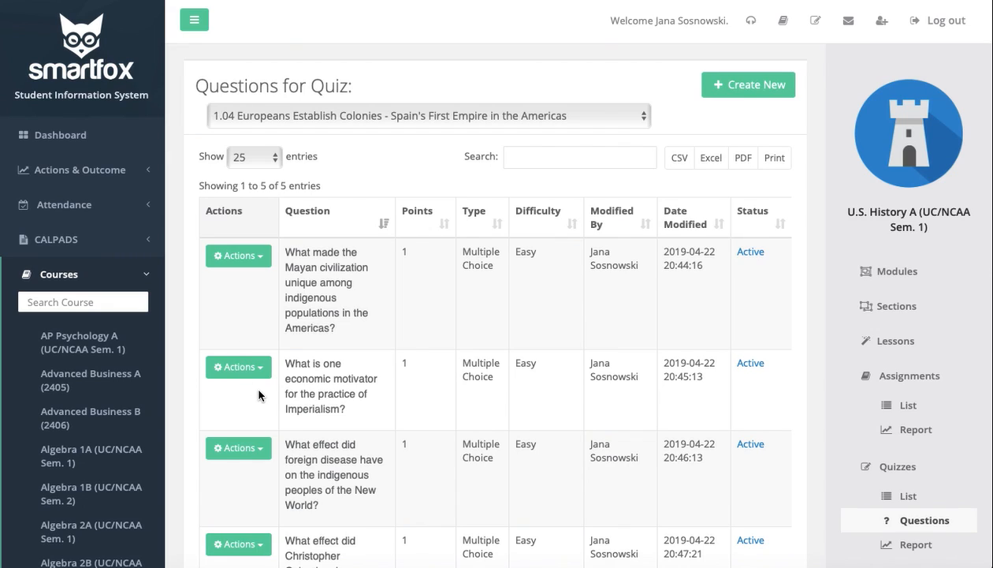
scroll(258, 395, "down", 3)
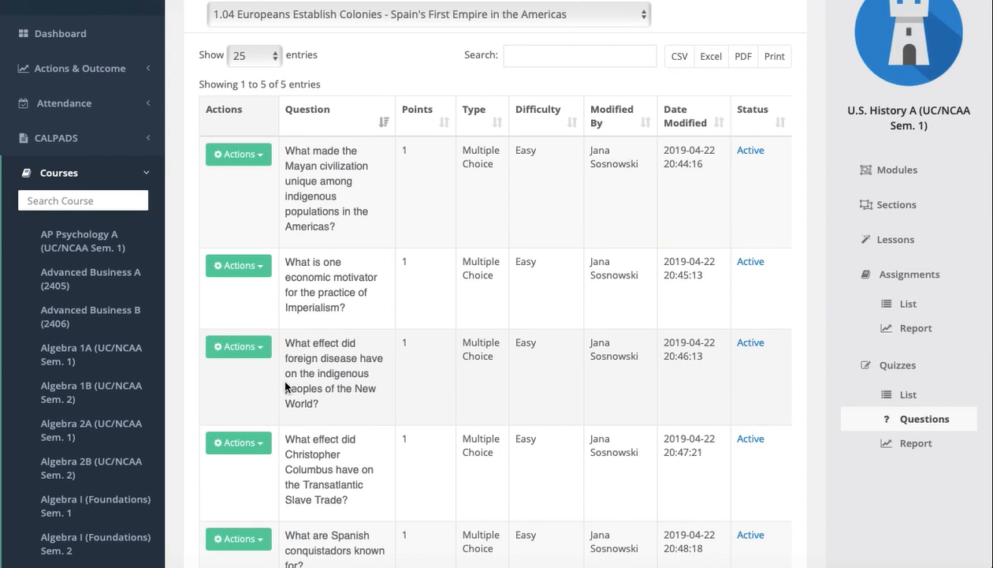
- Open the question about the effect of foreign disease on the New World's indigenous peoples for editing and view its answers
left_click(235, 347)
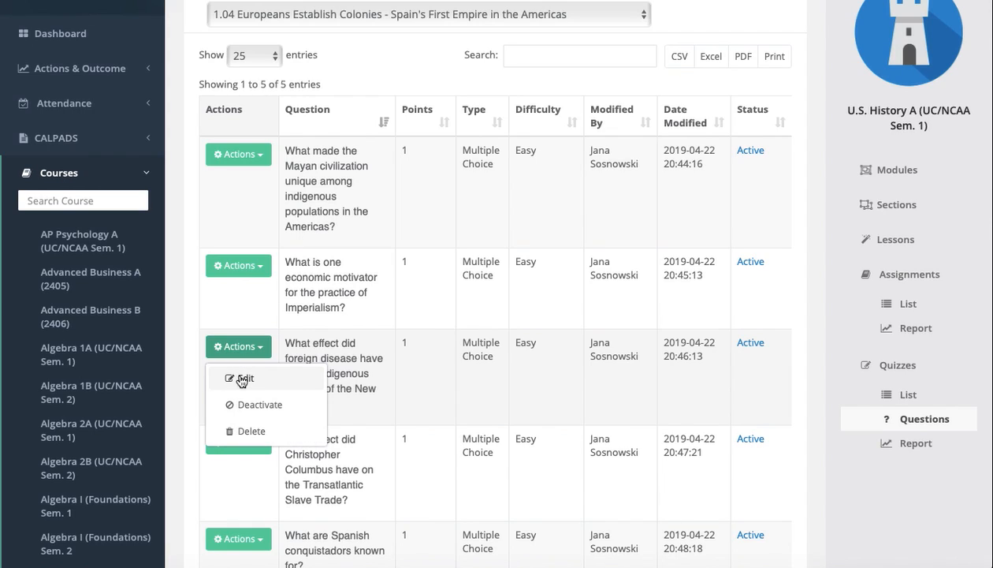
left_click(242, 379)
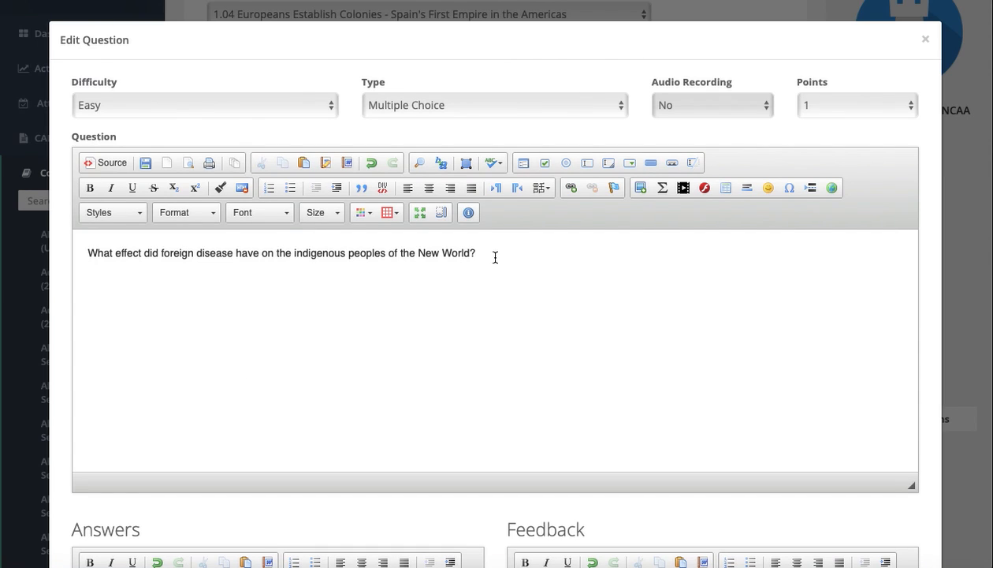
scroll(478, 277, "down", 3)
scroll(351, 331, "down", 1)
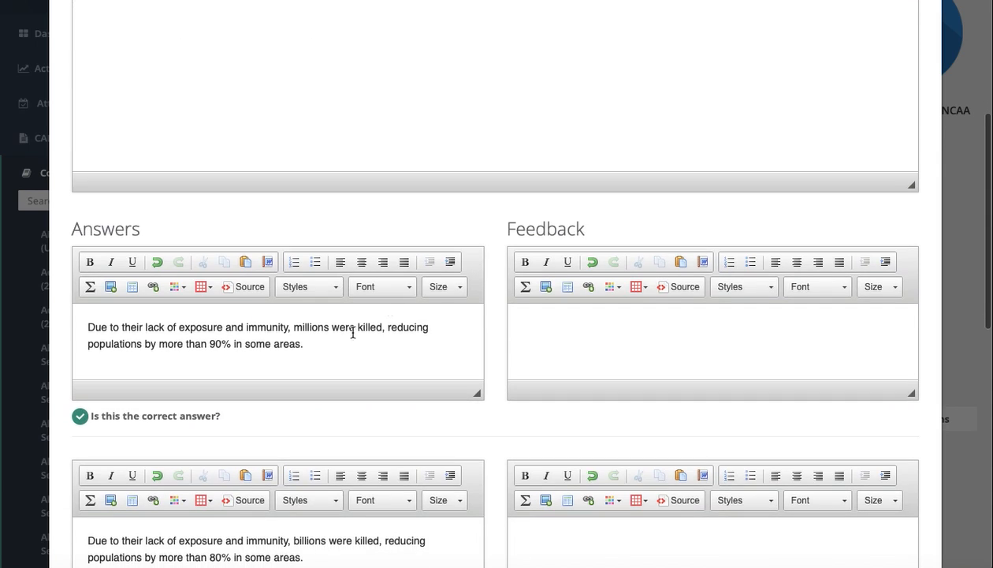
- Review the question's four answer options, their feedback fields and the correct-answer marking
scroll(326, 343, "down", 2)
scroll(326, 345, "up", 1)
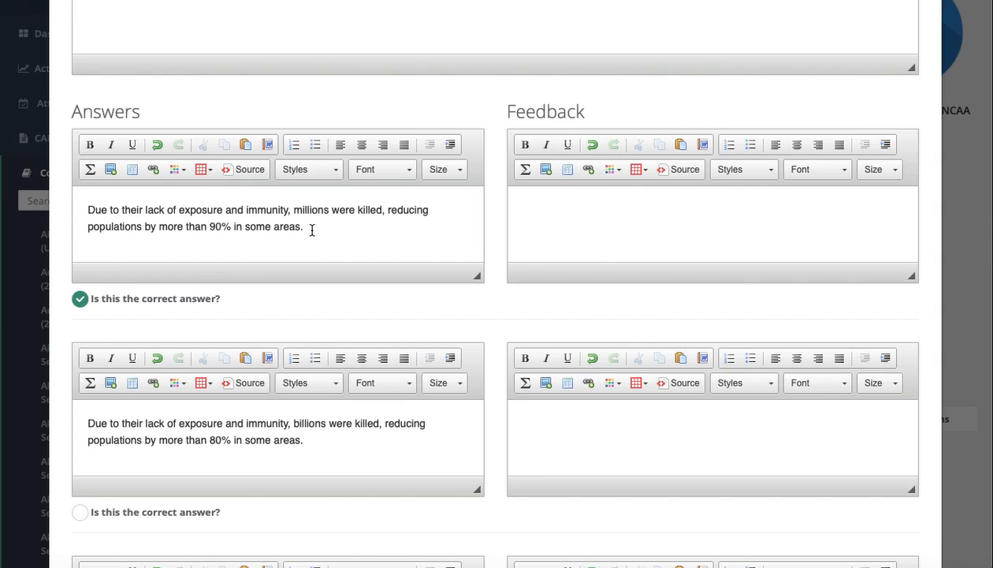
scroll(273, 410, "down", 1)
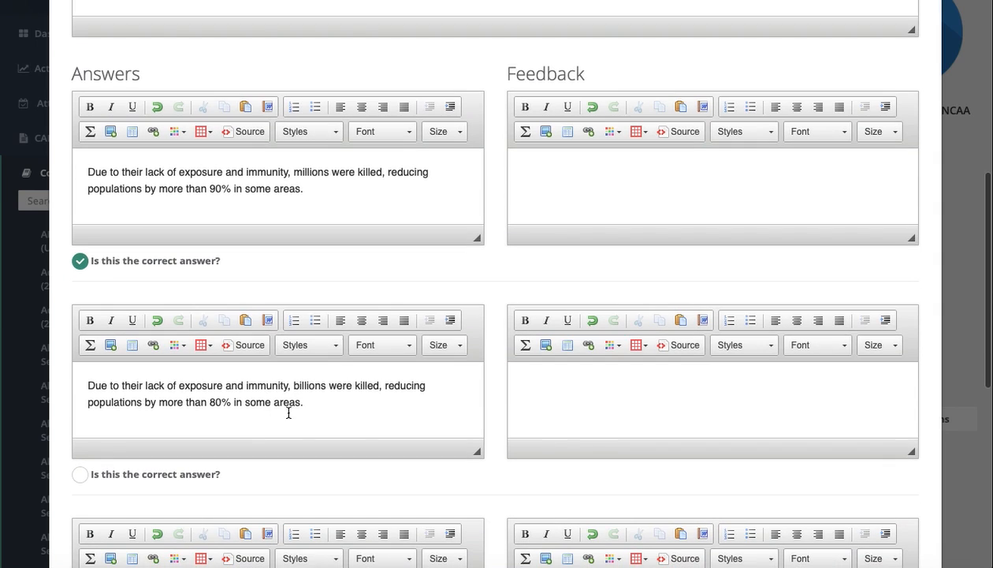
scroll(288, 412, "down", 4)
left_click(250, 486)
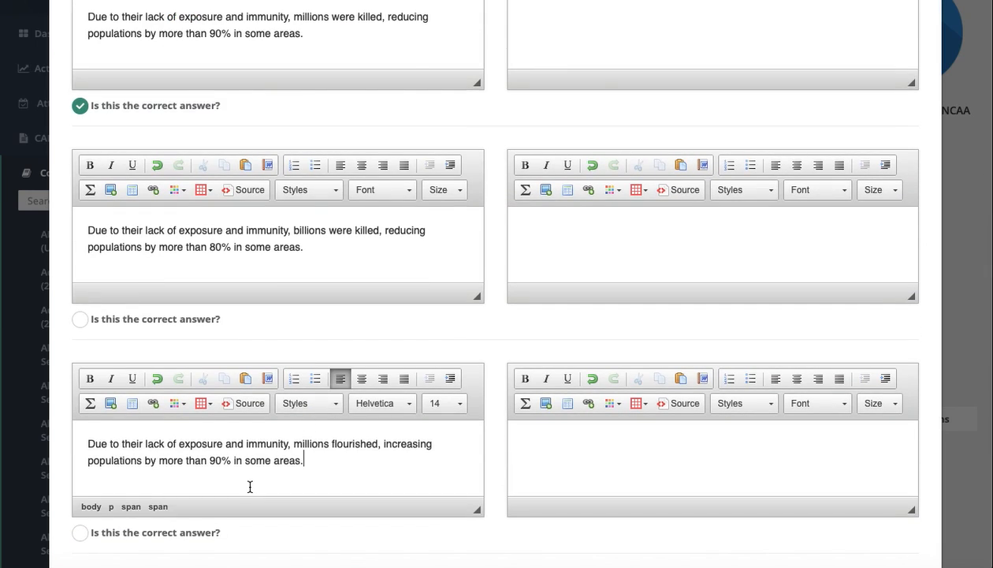
scroll(306, 473, "down", 2)
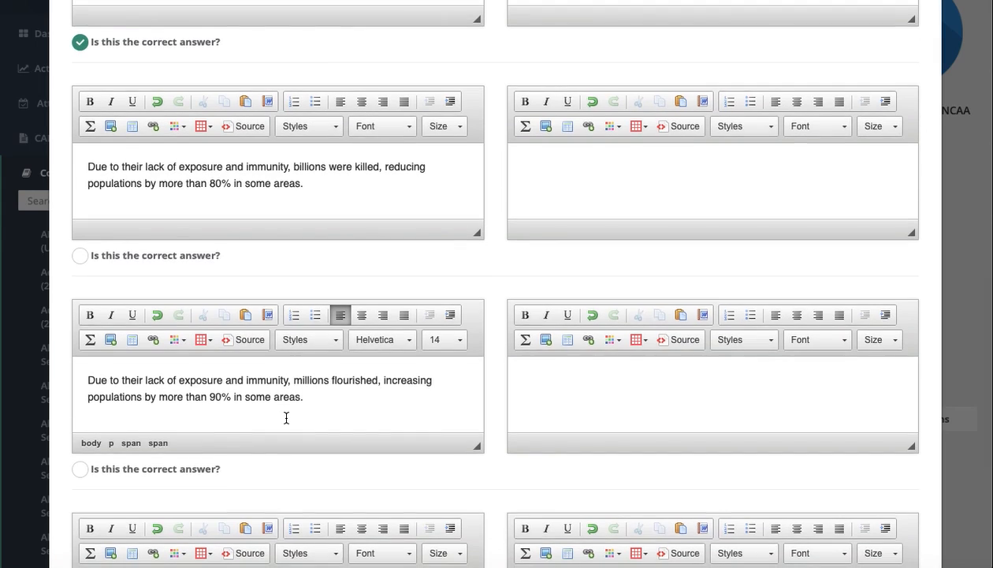
scroll(287, 418, "down", 7)
left_click(241, 355)
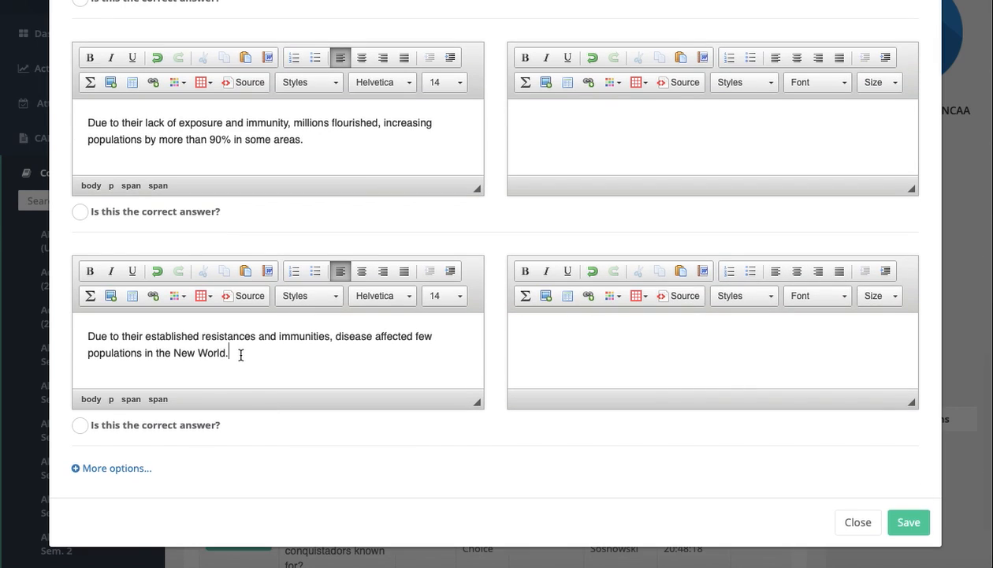
key("Return")
key("Return")
key("Return")
scroll(241, 355, "up", 3)
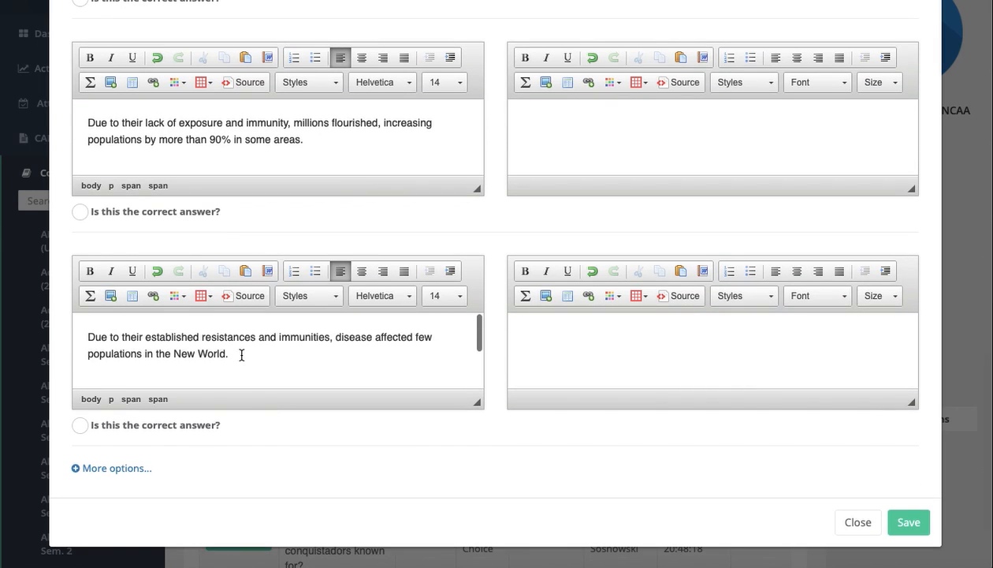
scroll(242, 355, "down", 3)
scroll(241, 355, "up", 3)
scroll(241, 355, "down", 3)
scroll(241, 355, "up", 1)
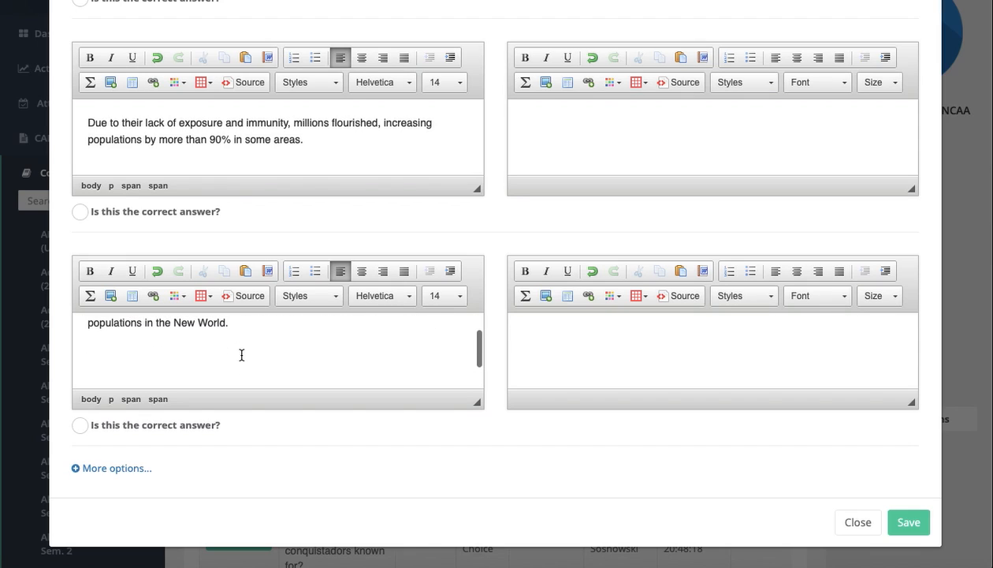
key("BackSpace")
key("BackSpace")
key("BackSpace")
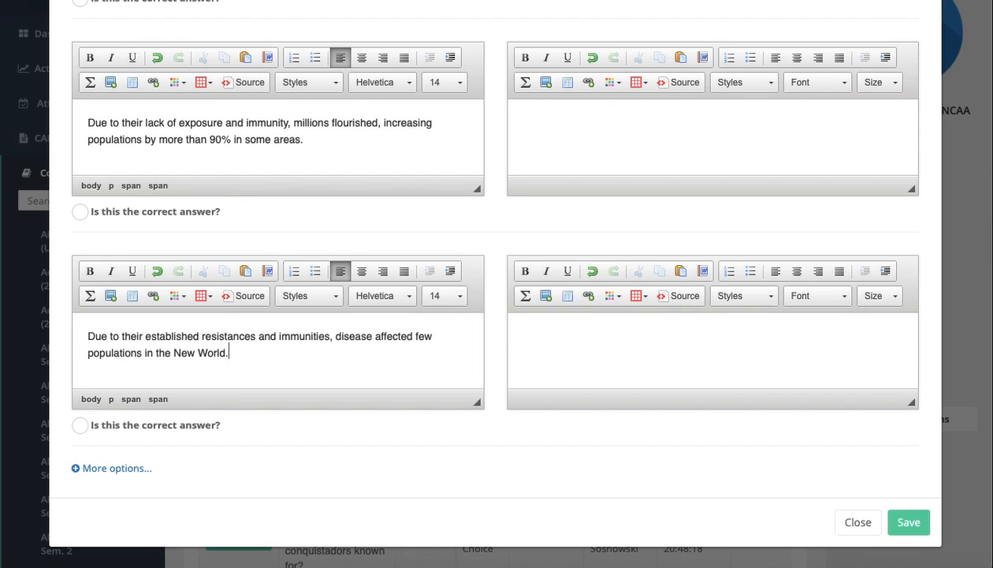
- Look over the answer options once more and close the question without saving
scroll(280, 339, "up", 6)
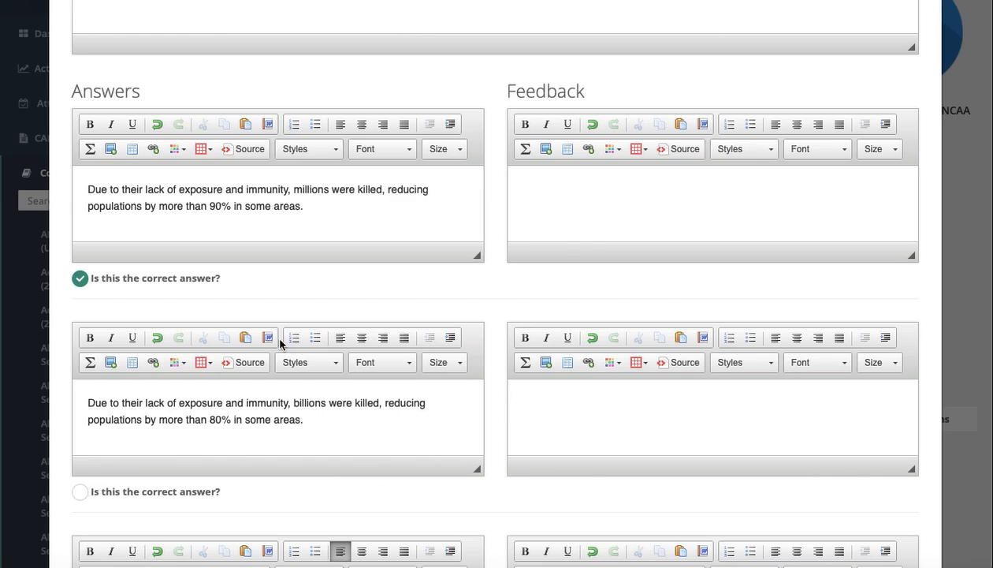
scroll(505, 339, "down", 6)
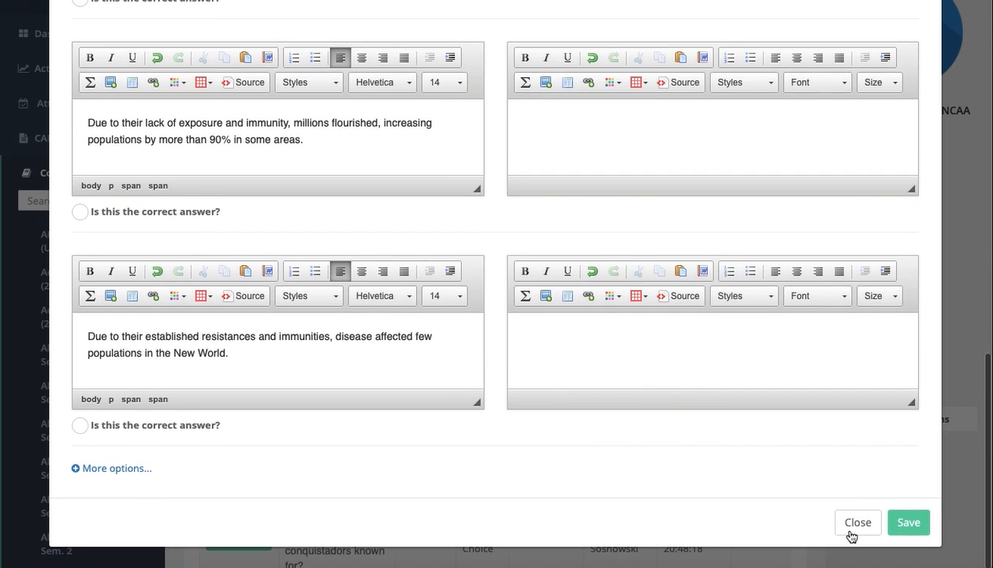
left_click(857, 523)
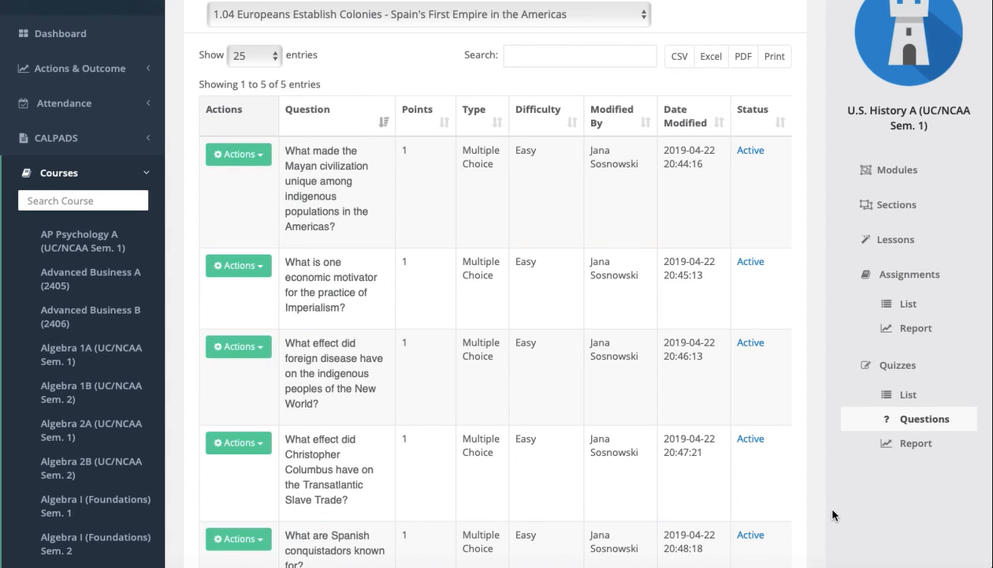
- Open the enrollment MA Form and load the student's active MA7 / Track 4 / Fall agreement
left_click(149, 178)
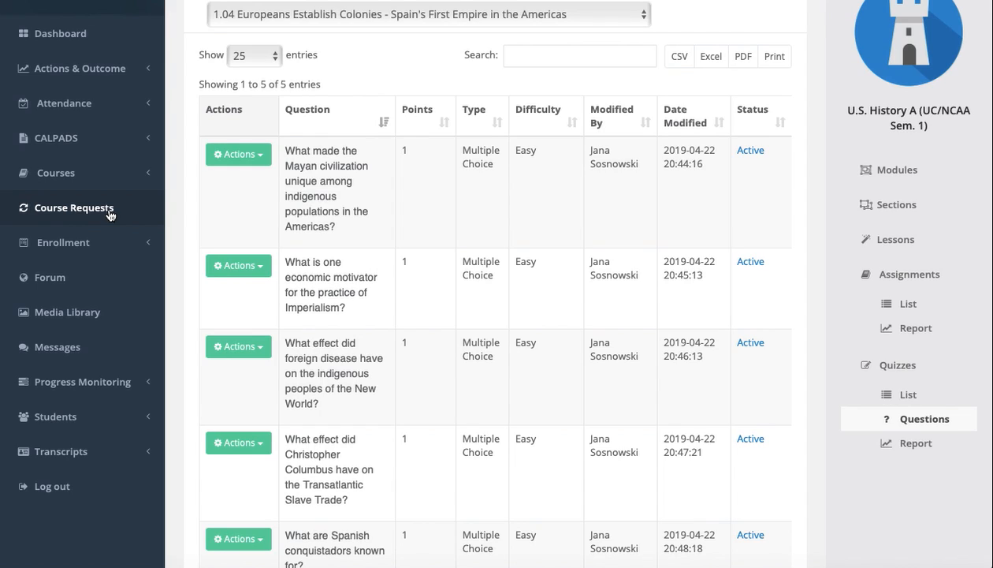
left_click(89, 244)
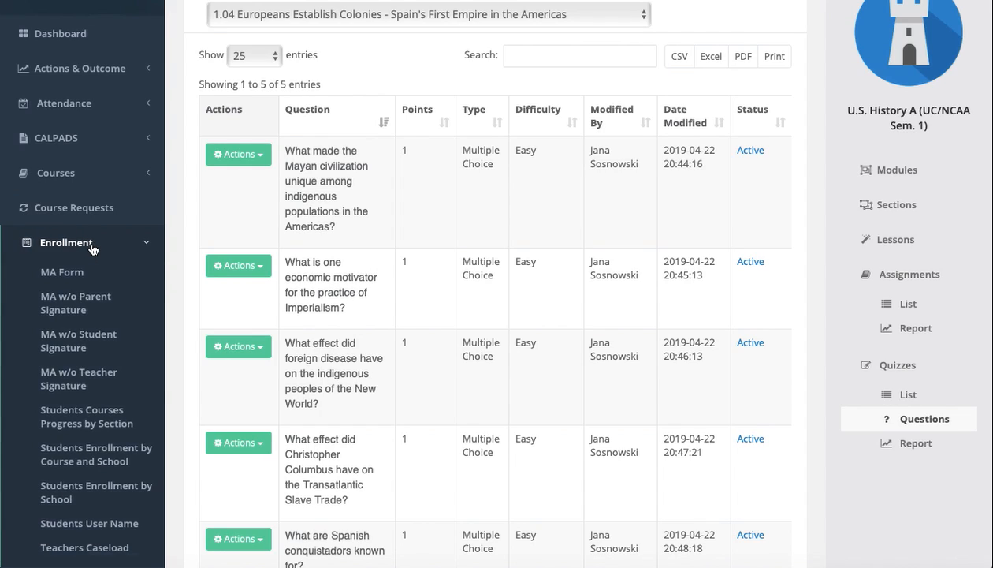
left_click(67, 272)
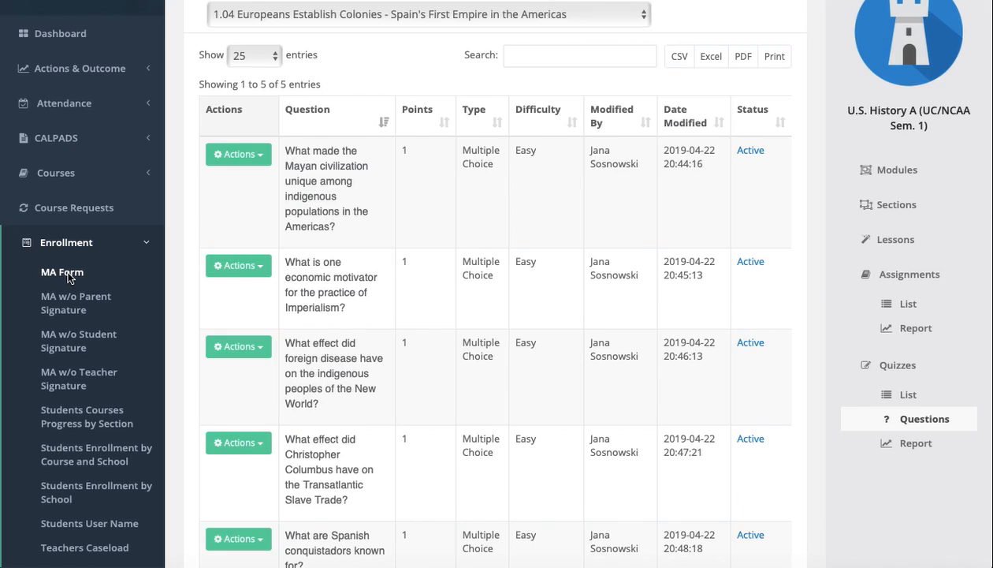
left_click(297, 169)
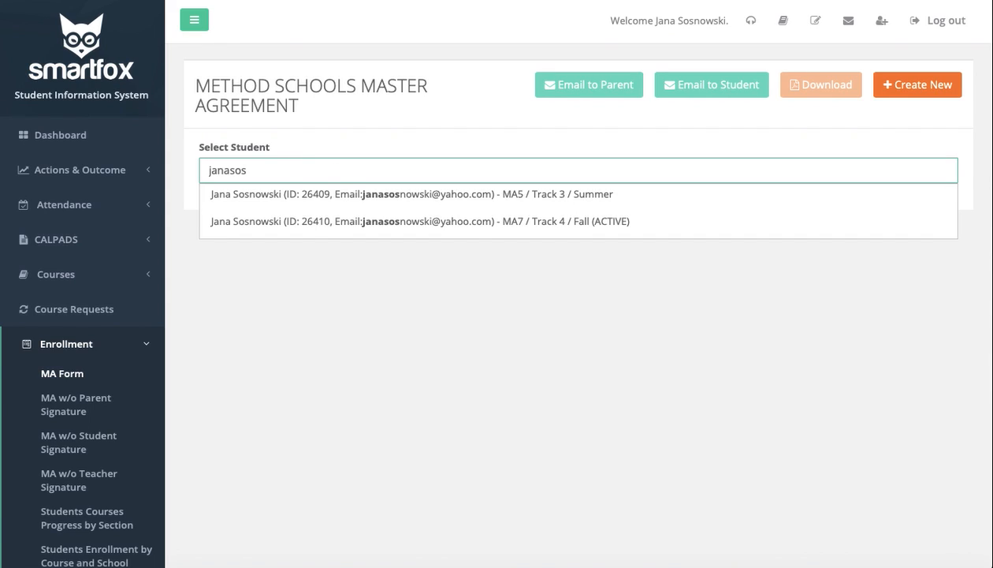
left_click(401, 224)
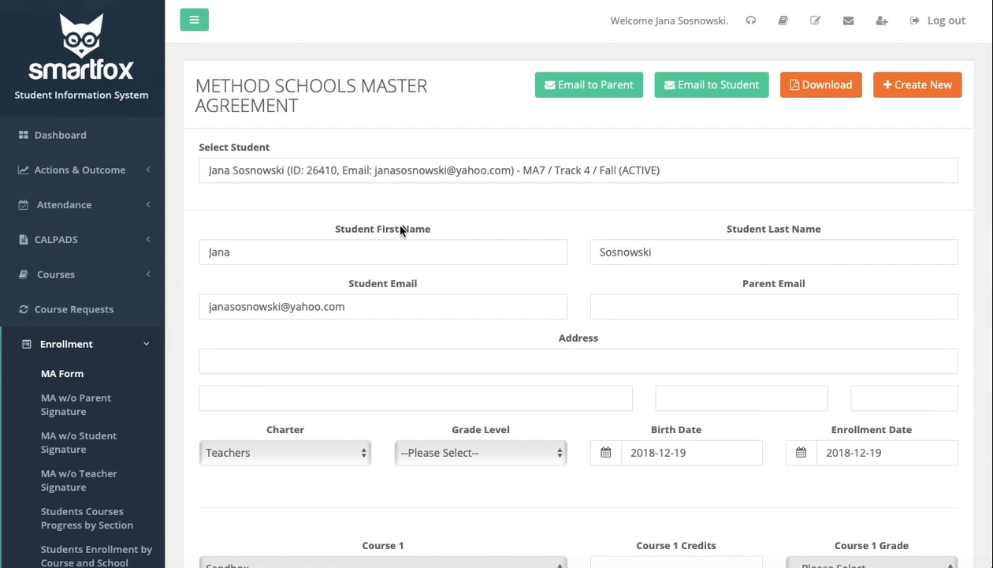
- Review the agreement's student details and course list, and check the choices for Course 9, keeping Precalculus A (UC/NCAA Sem. 1)
scroll(371, 326, "down", 6)
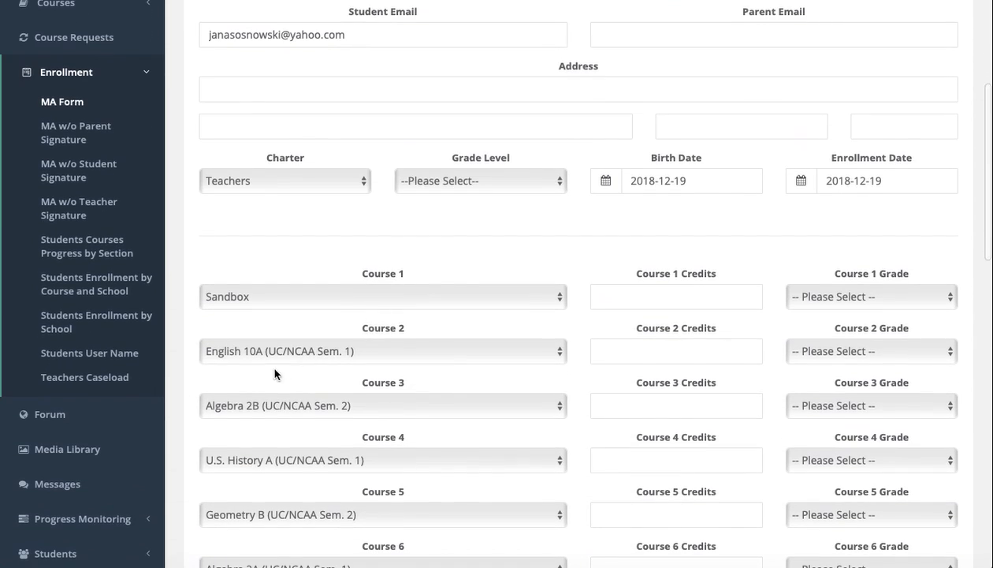
scroll(296, 450, "down", 1)
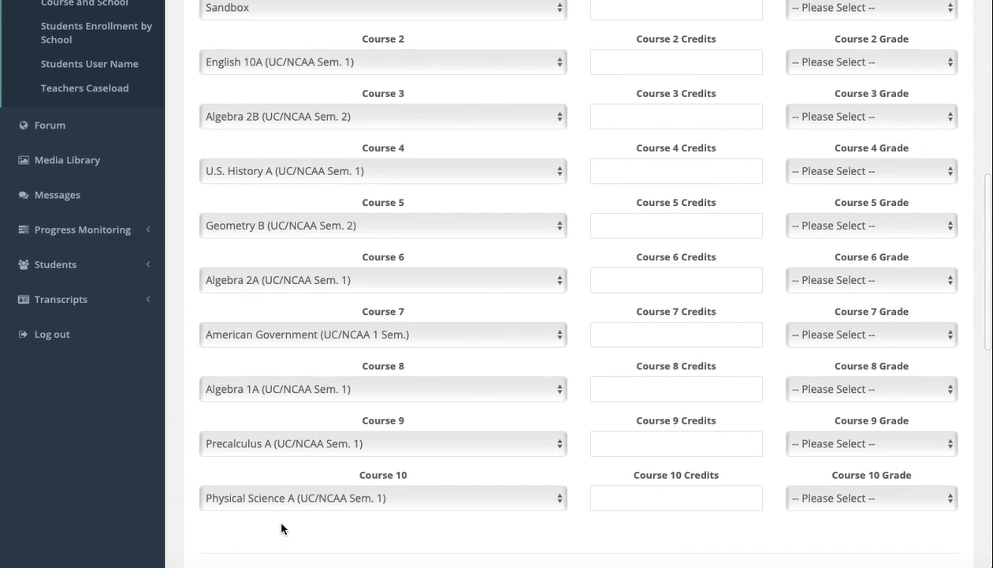
left_click(289, 444)
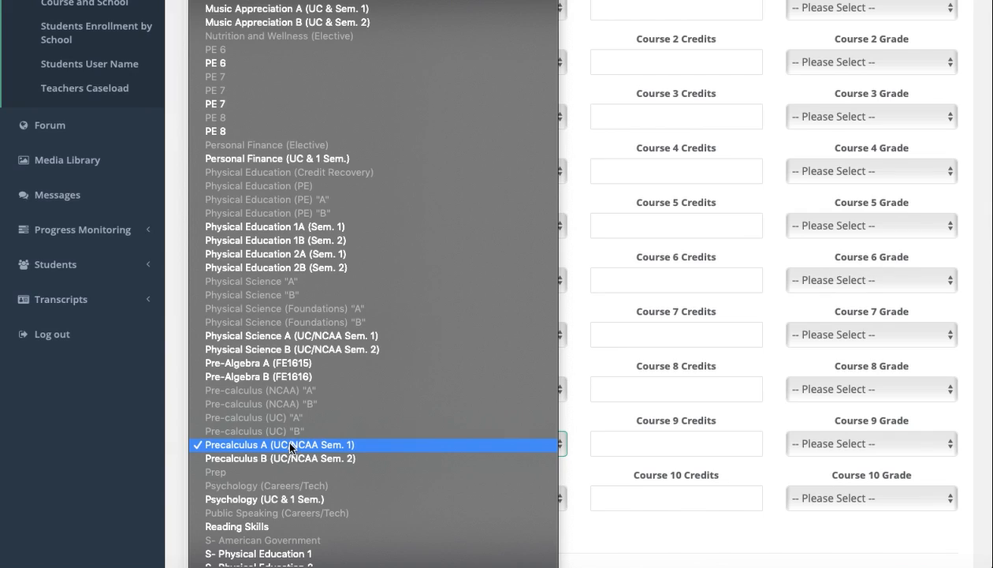
scroll(290, 447, "up", 2)
scroll(261, 323, "down", 3)
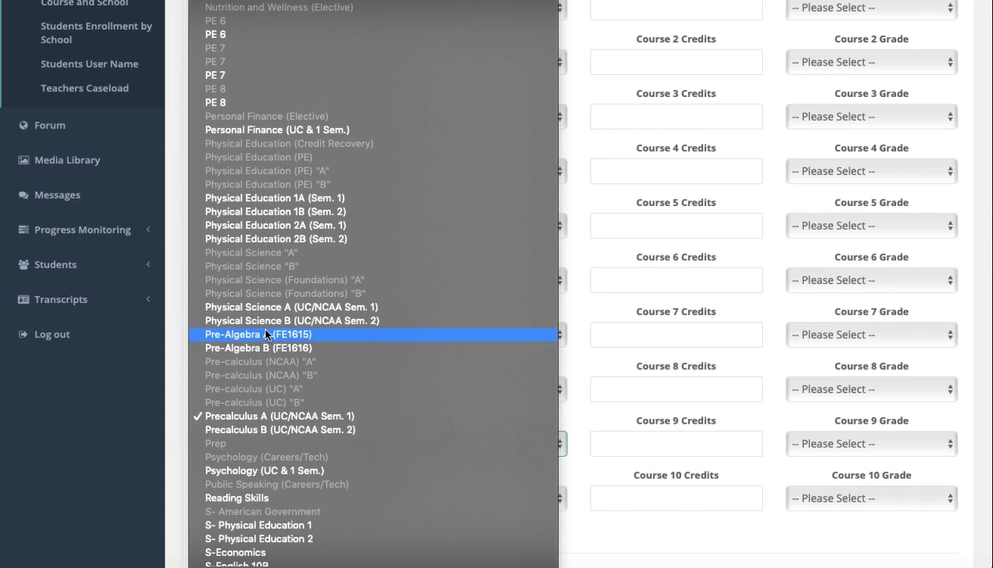
left_click(259, 415)
- Review the agreement's terms and signature section, and save the form's data
scroll(597, 524, "down", 3)
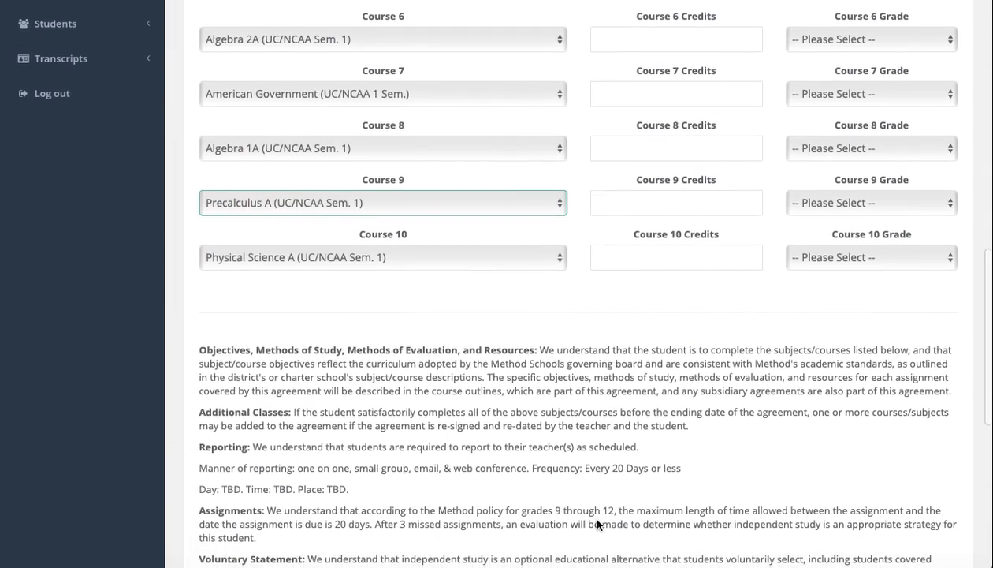
scroll(597, 524, "down", 6)
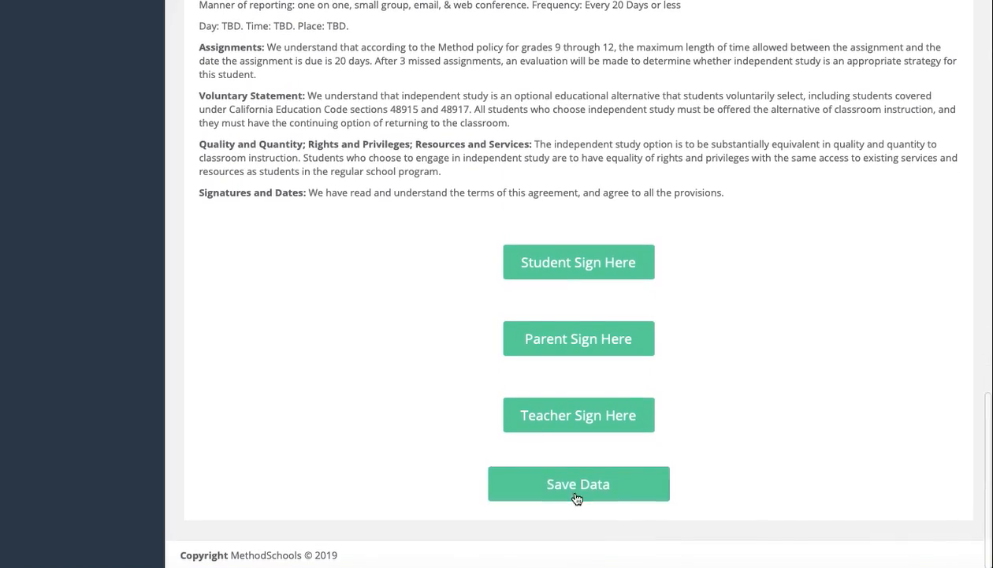
left_click(576, 497)
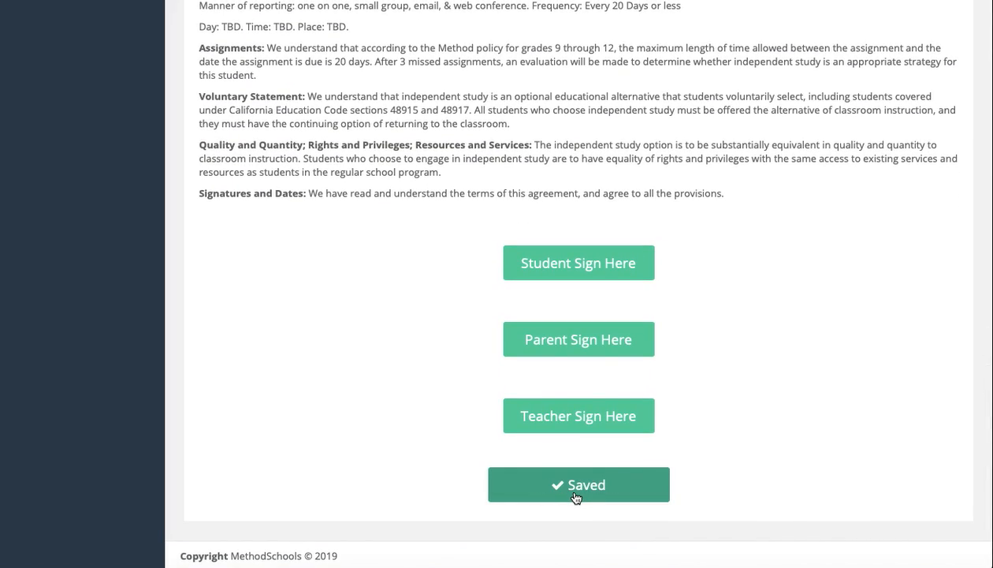
- Log out of the Student Information System and open the Student login
scroll(576, 496, "up", 15)
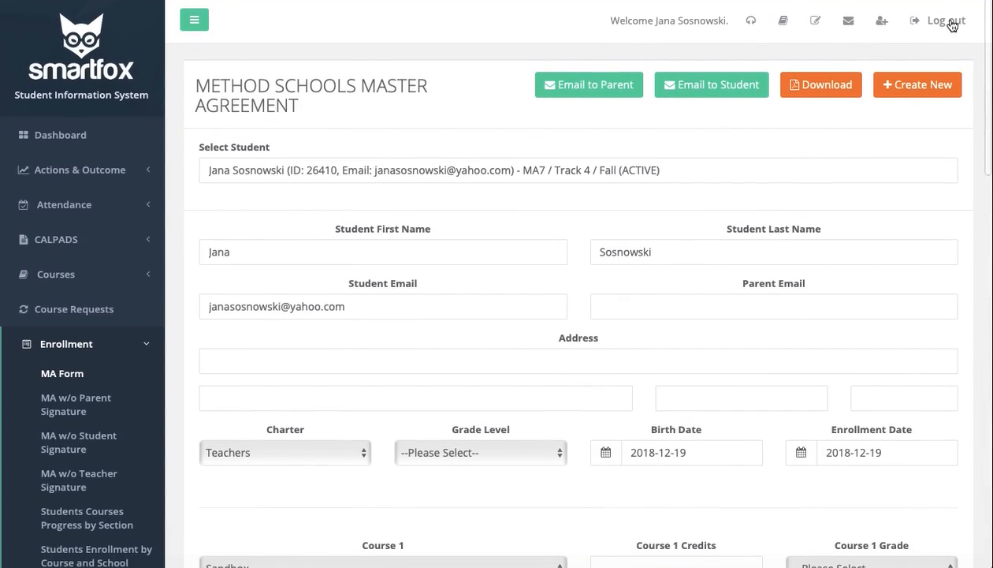
left_click(949, 22)
left_click(523, 365)
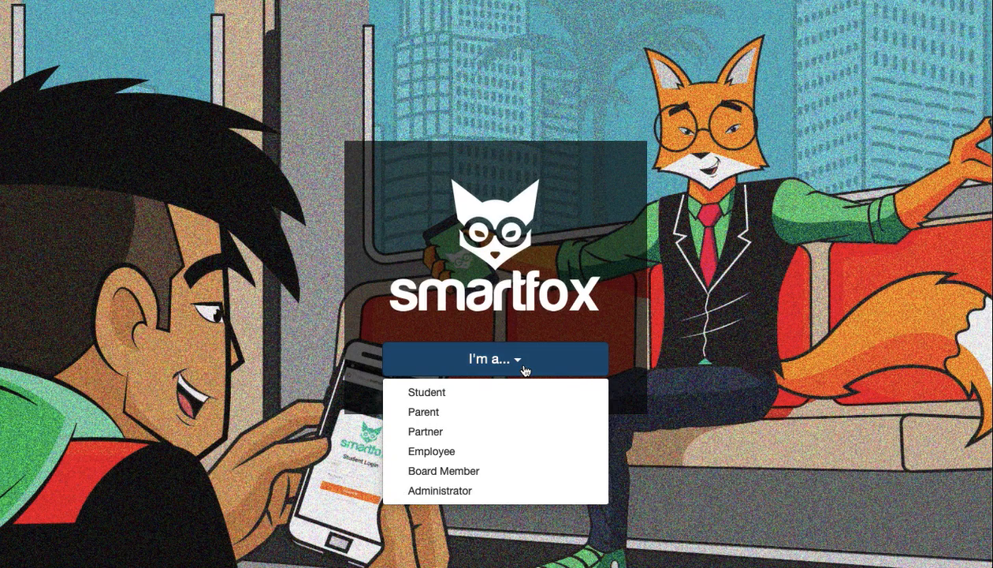
left_click(484, 393)
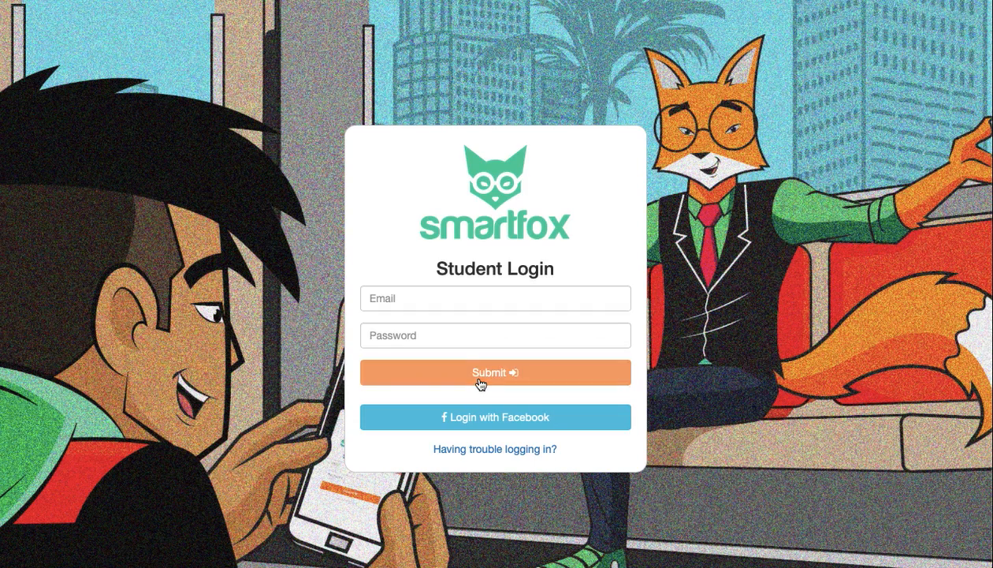
- Sign in to the student portal with the saved student e-mail and password
left_click(443, 297)
left_click(431, 319)
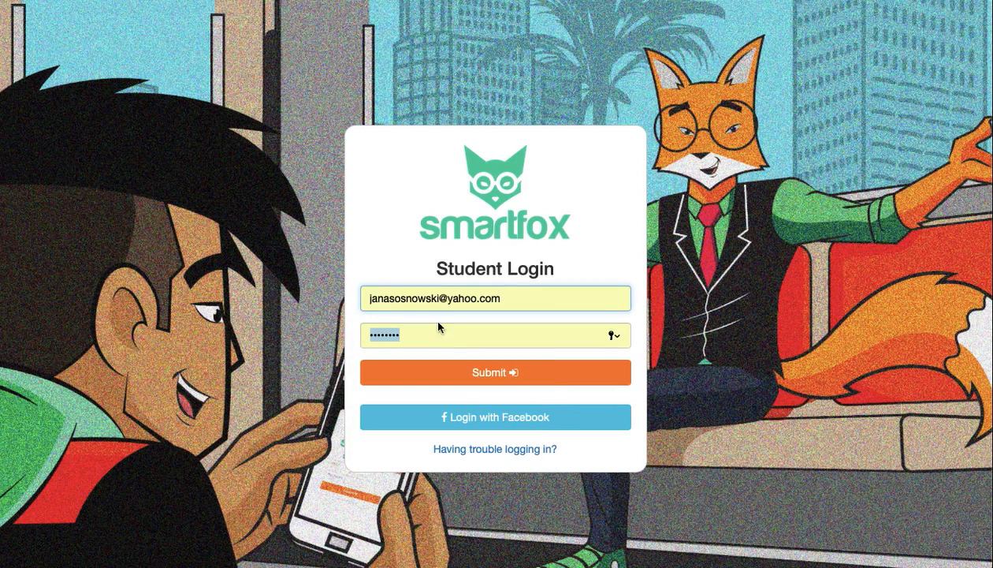
left_click(448, 374)
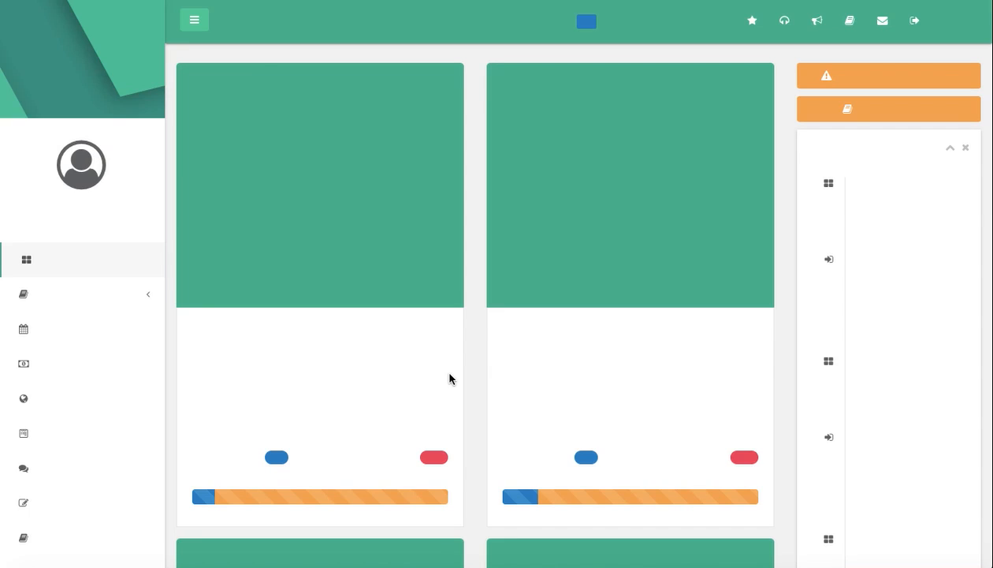
- Look through the course cards on the student dashboard and open the Algebra 2A (UC/NCAA Sem. 1) course
scroll(446, 375, "down", 2)
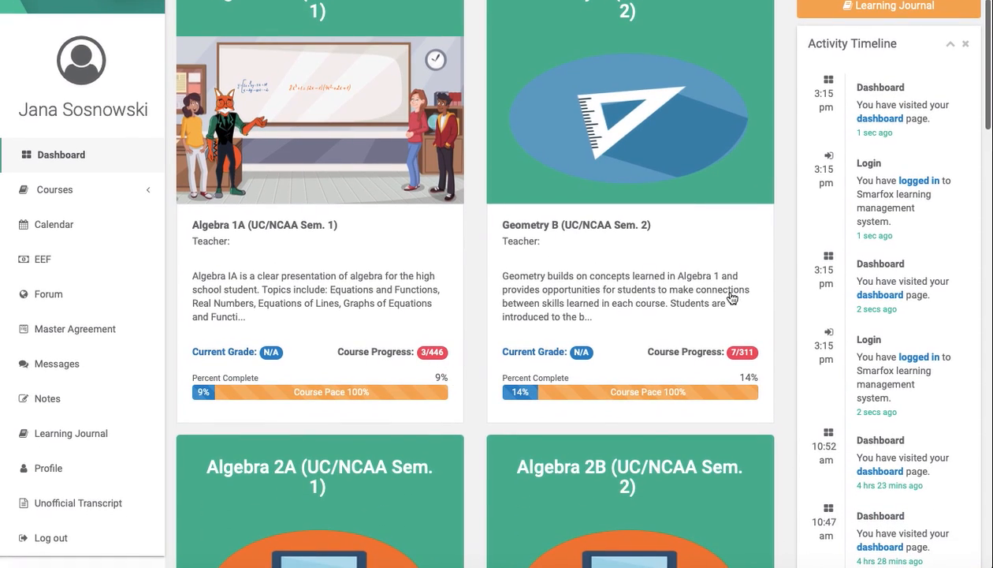
scroll(437, 366, "down", 7)
scroll(436, 366, "up", 4)
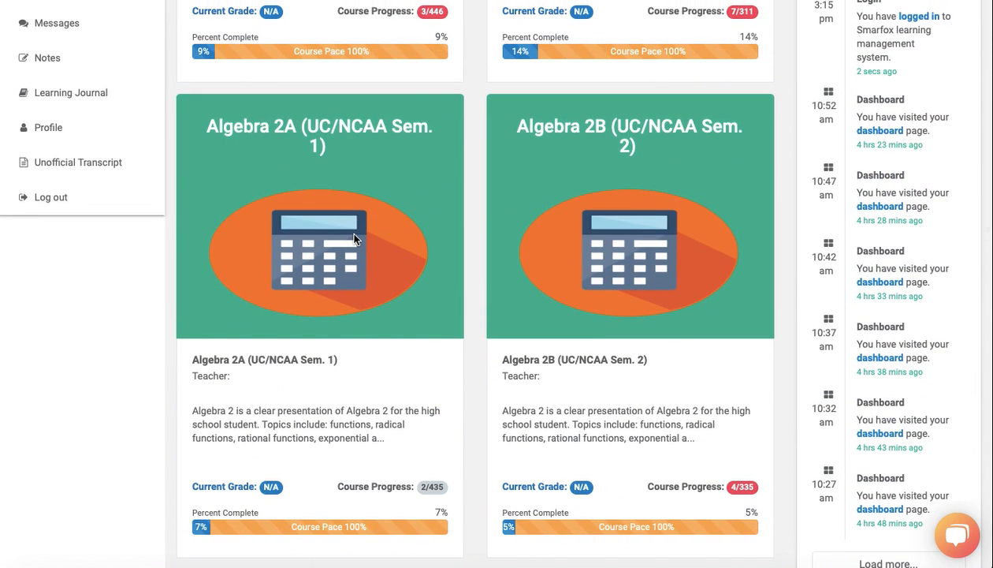
left_click(354, 235)
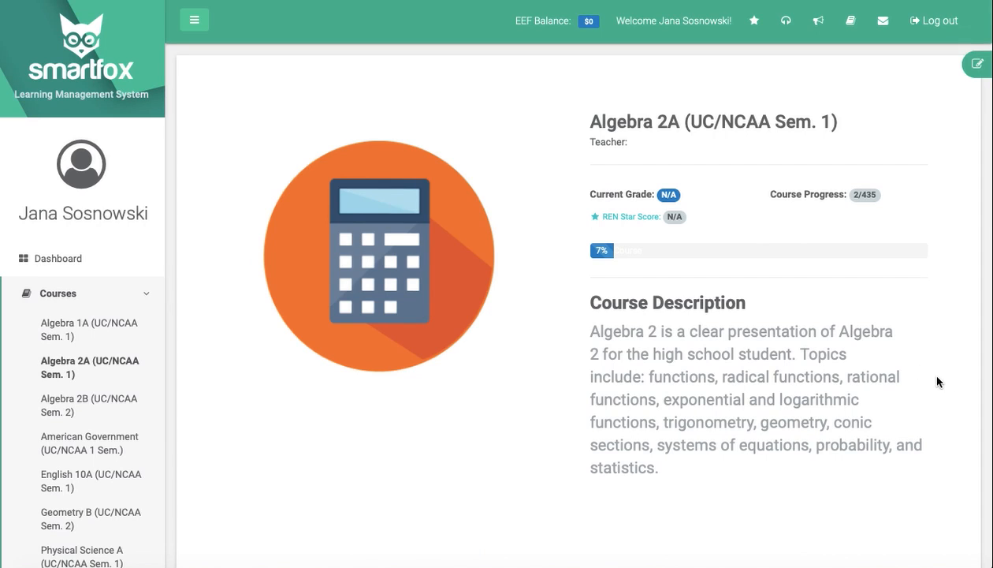
scroll(924, 388, "down", 1)
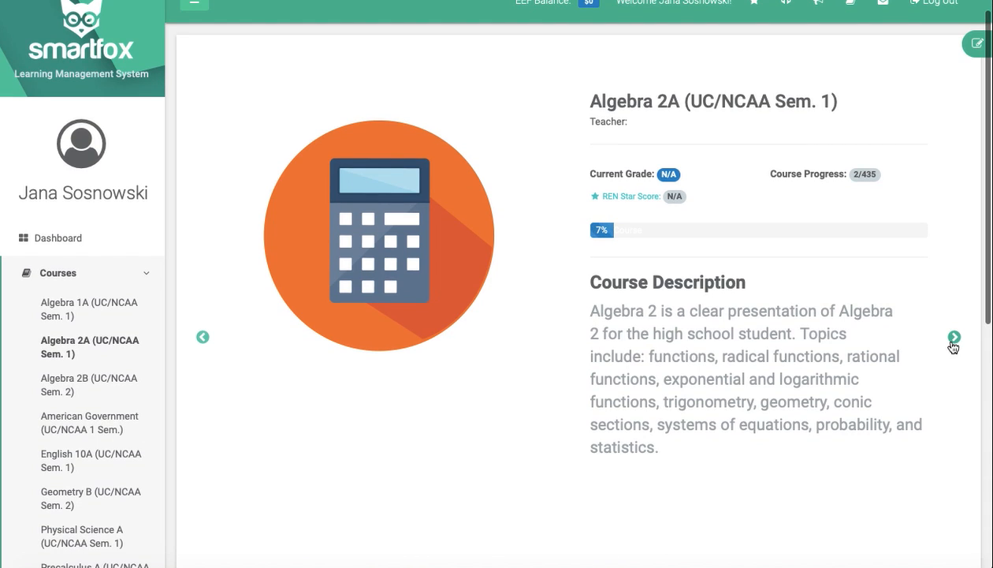
- Browse the lesson list of Module 1: Equations and Inequalities and open lesson 1.3c on solving two-step equations
left_click(953, 339)
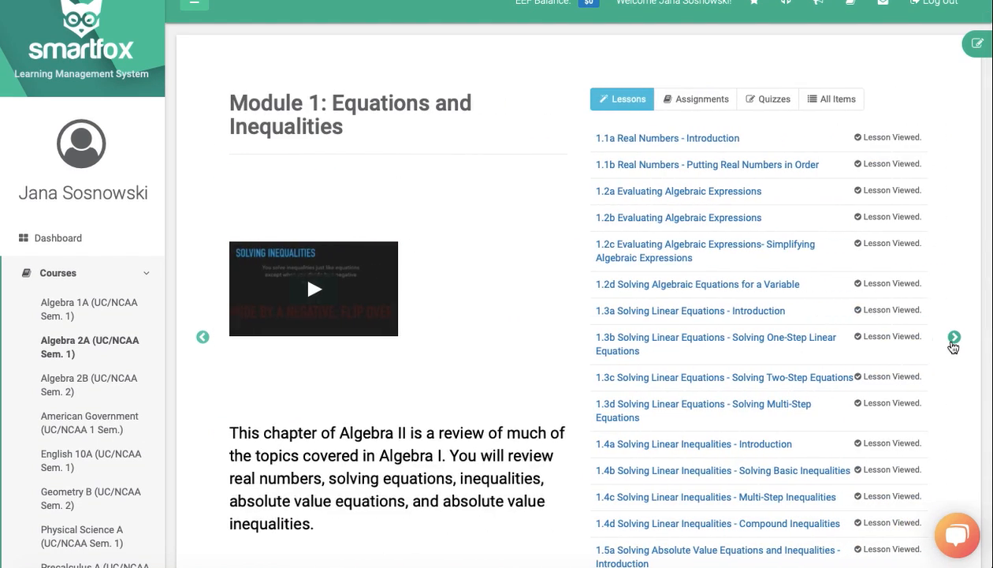
scroll(754, 270, "down", 5)
scroll(754, 270, "up", 5)
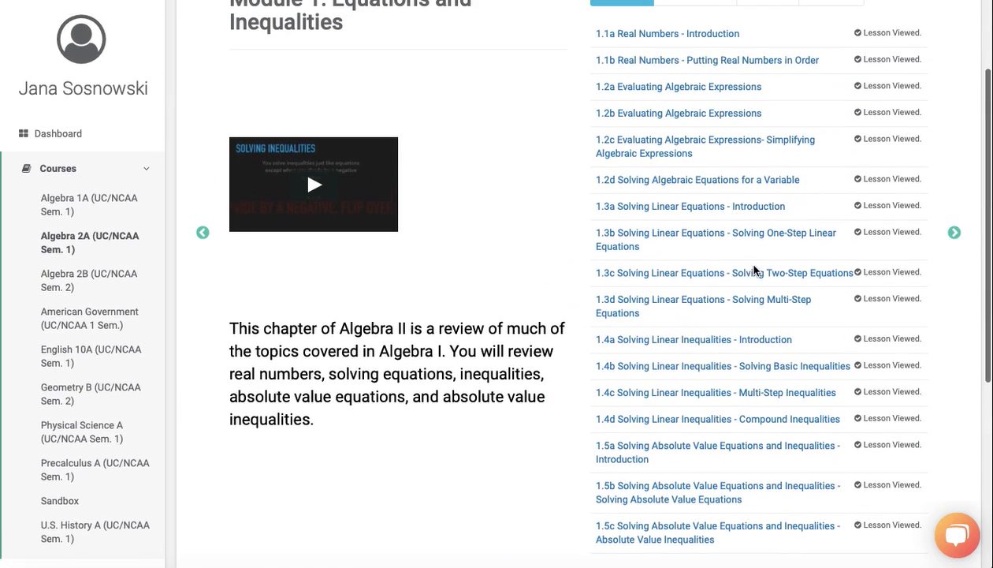
left_click(723, 273)
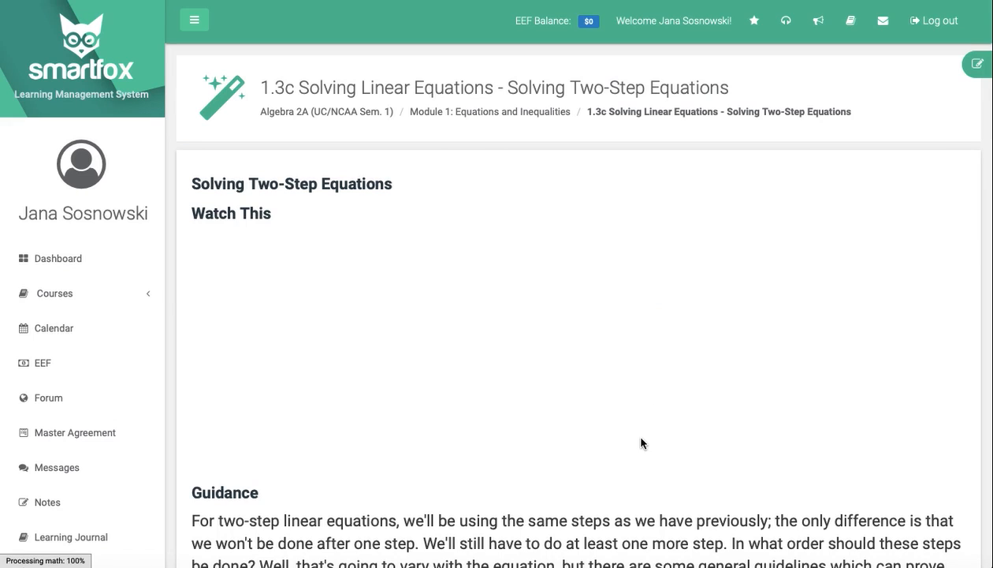
- Read through lesson 1.3c and the following lesson 1.3d on multi-step equations, and continue to the 1.3: Solving Linear Equations quiz
scroll(641, 441, "down", 4)
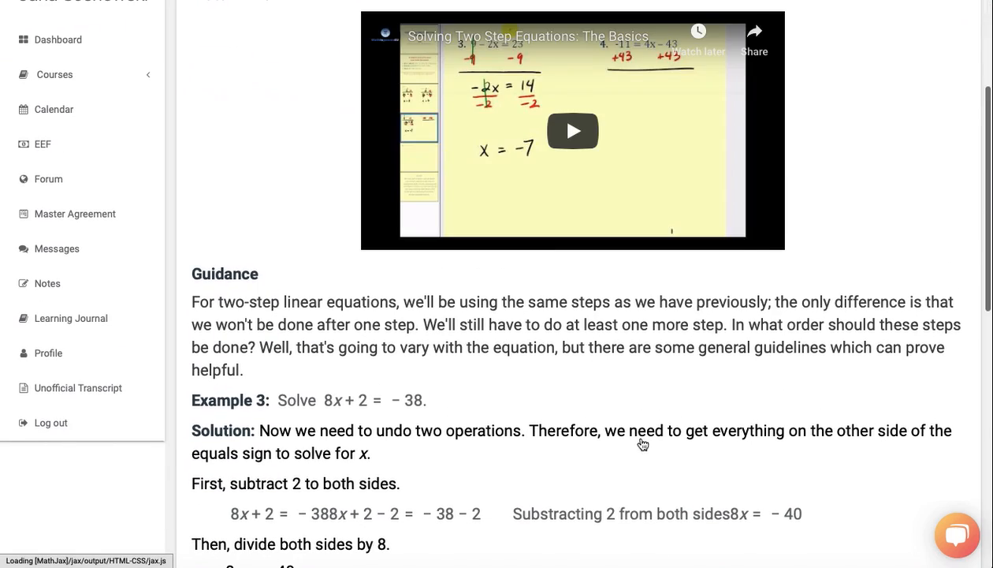
scroll(641, 436, "down", 7)
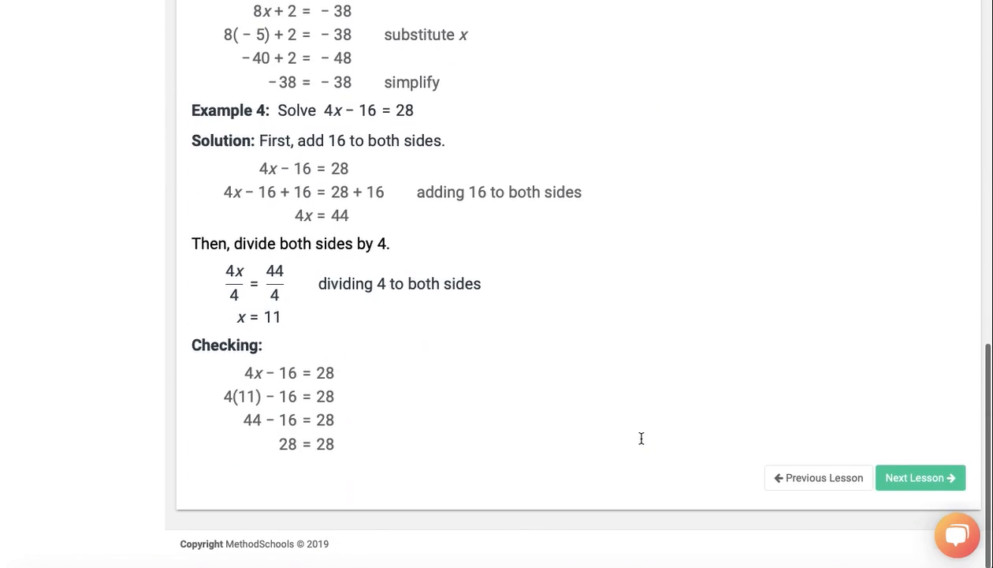
left_click(912, 489)
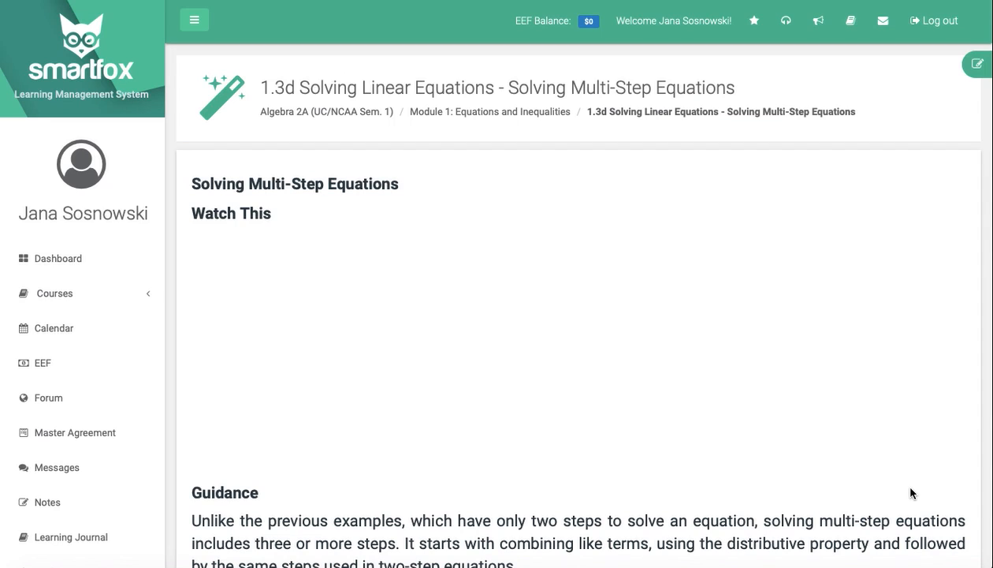
scroll(911, 493, "down", 15)
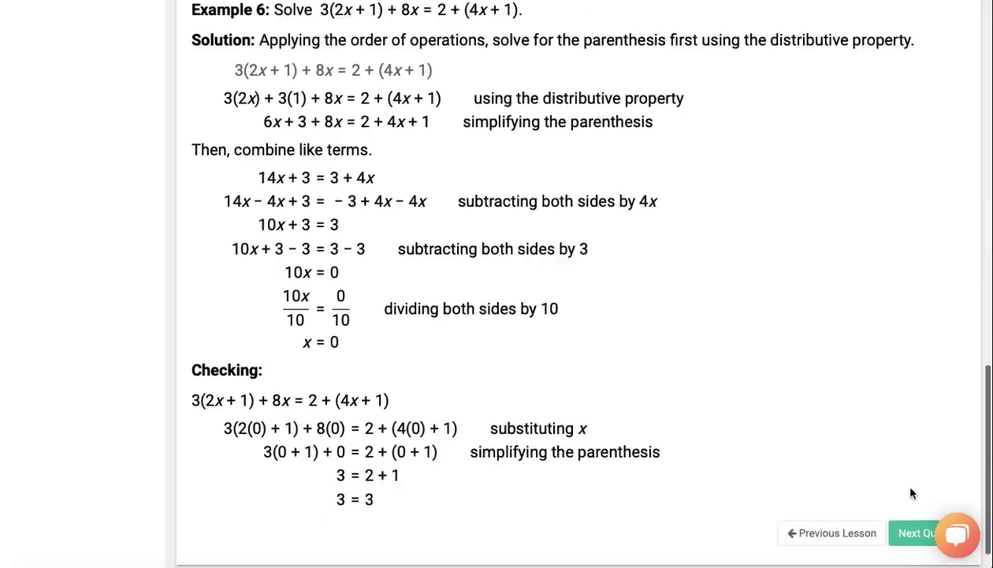
left_click(909, 487)
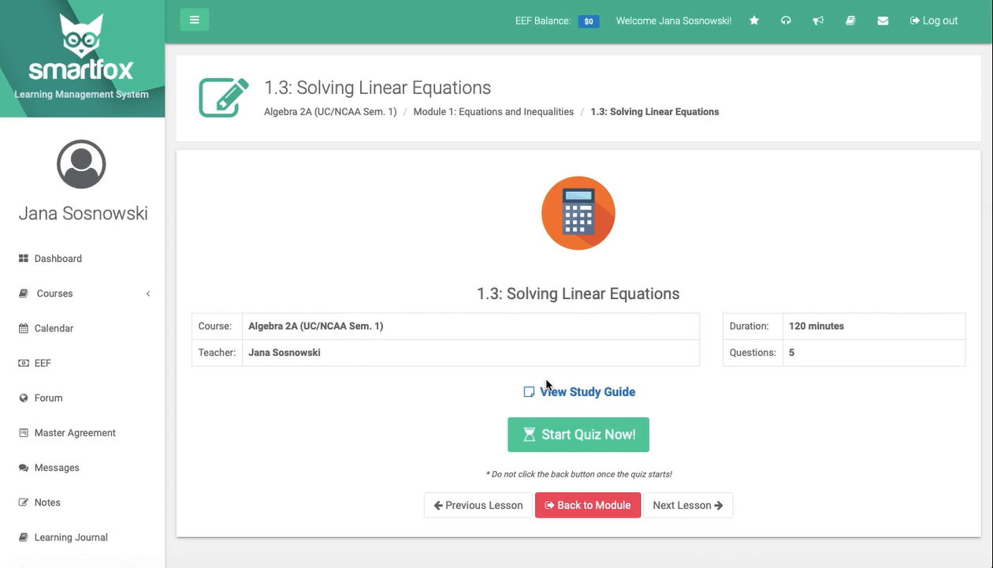
- Start the 1.3 quiz, answer question 1 with Numerical coefficient and question 2 with 20, and advance to question 3
left_click(548, 438)
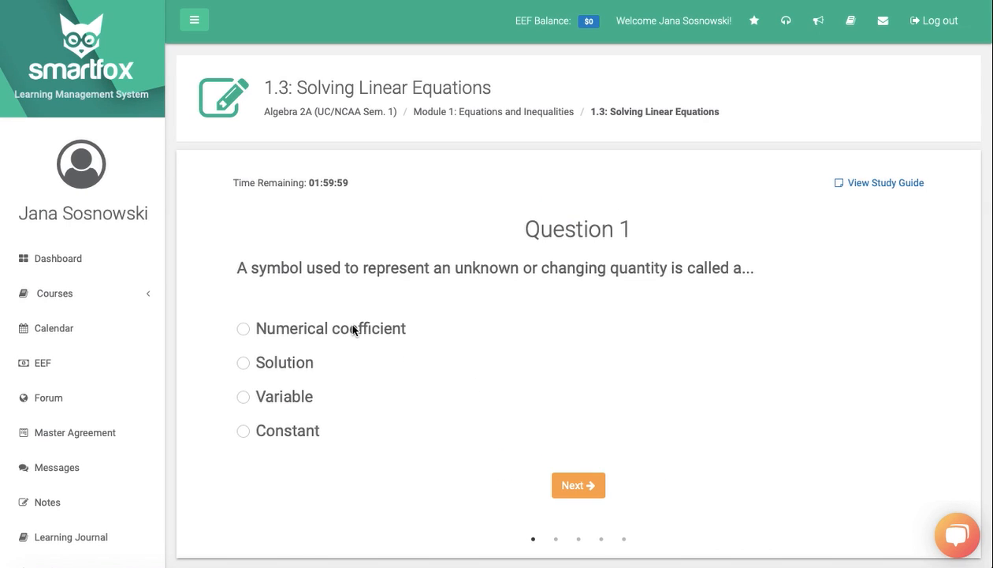
left_click(258, 330)
left_click(585, 485)
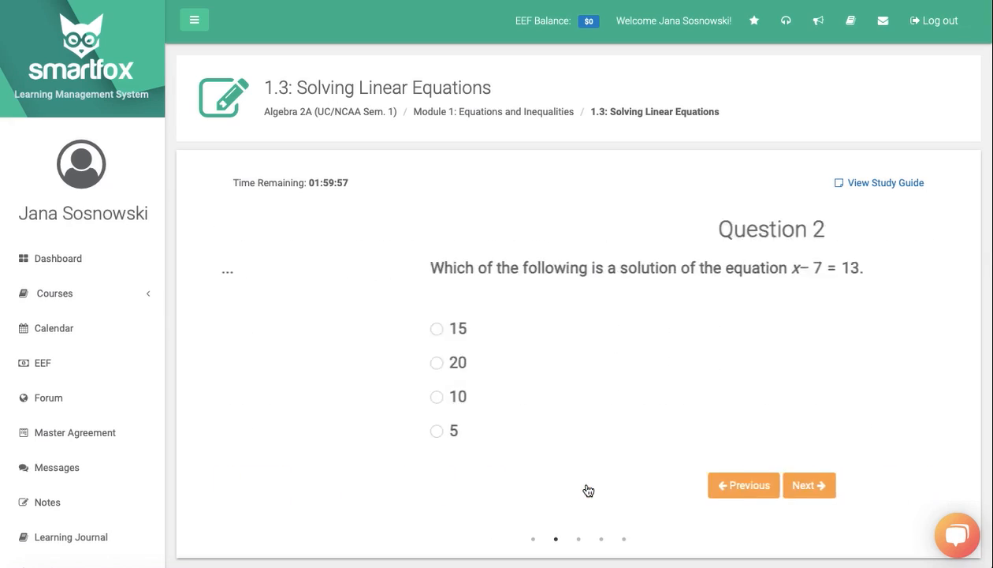
left_click(243, 363)
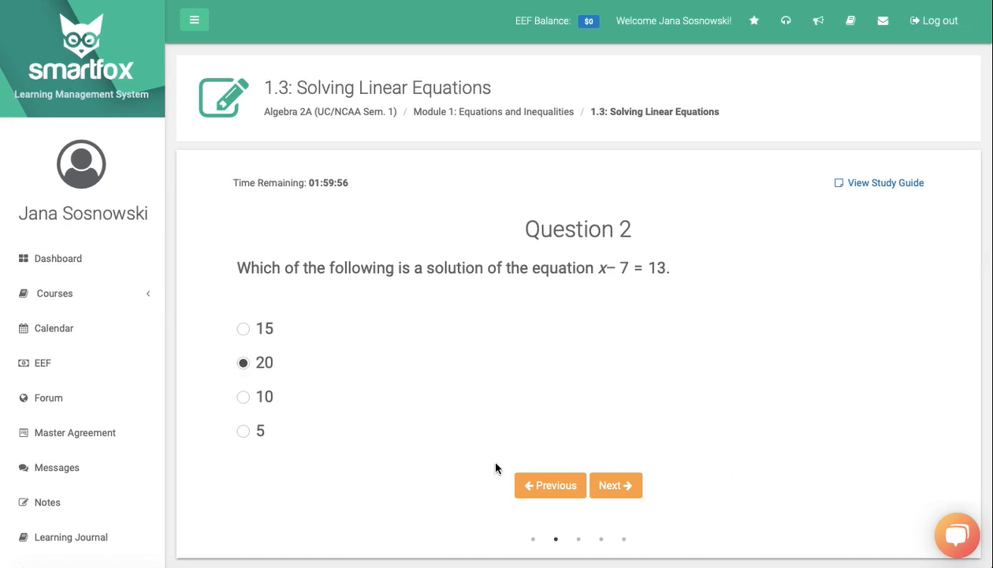
left_click(609, 491)
scroll(598, 483, "down", 2)
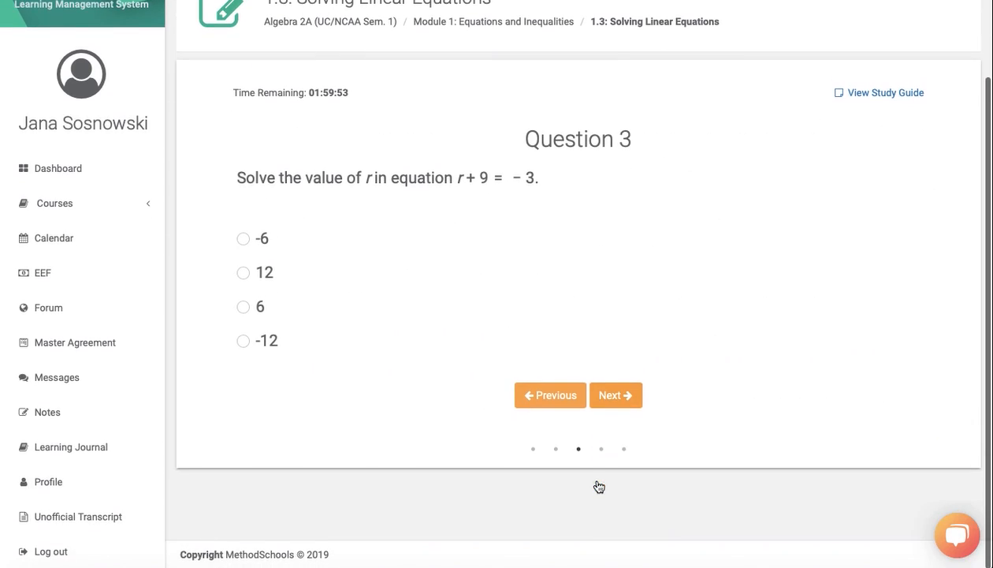
- Leave the quiz for the student dashboard and log out of the student portal
scroll(597, 485, "up", 2)
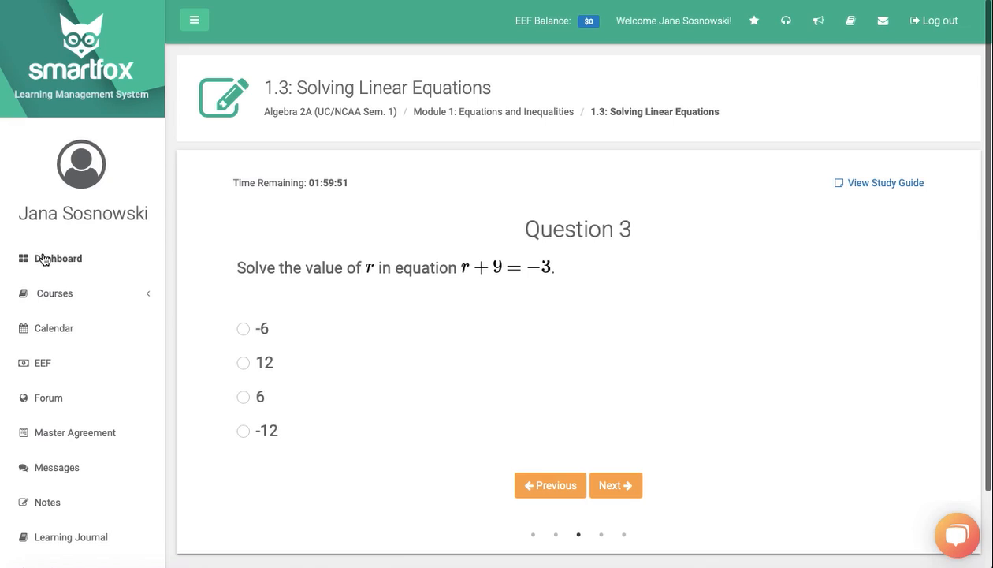
left_click(44, 259)
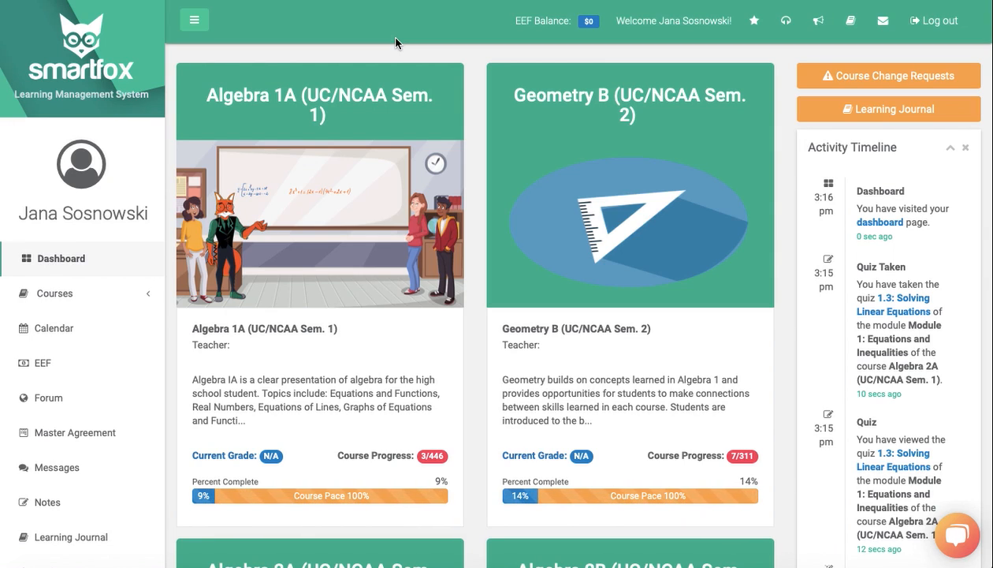
left_click(931, 23)
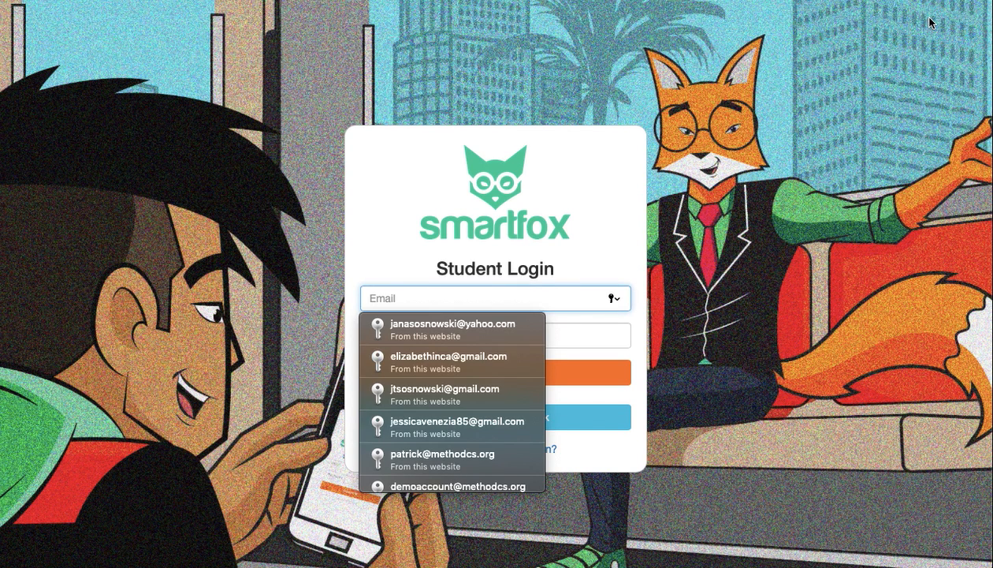